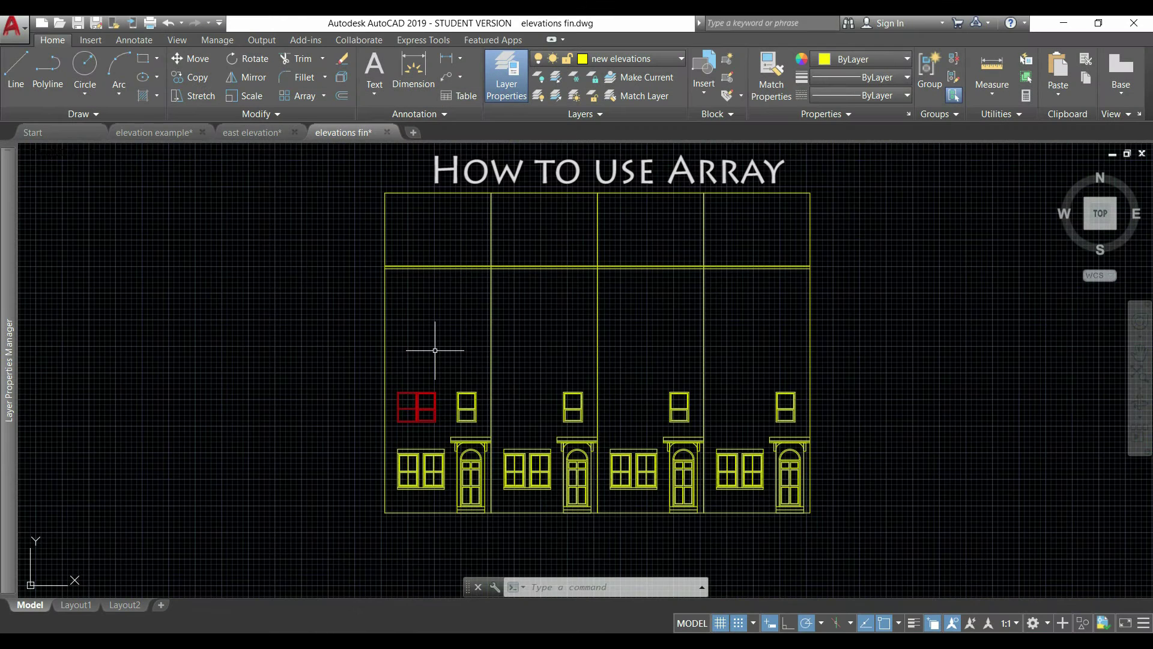
Step: Open the Array dropdown on the Modify panel to list Rectangular, Path and Polar
click(324, 96)
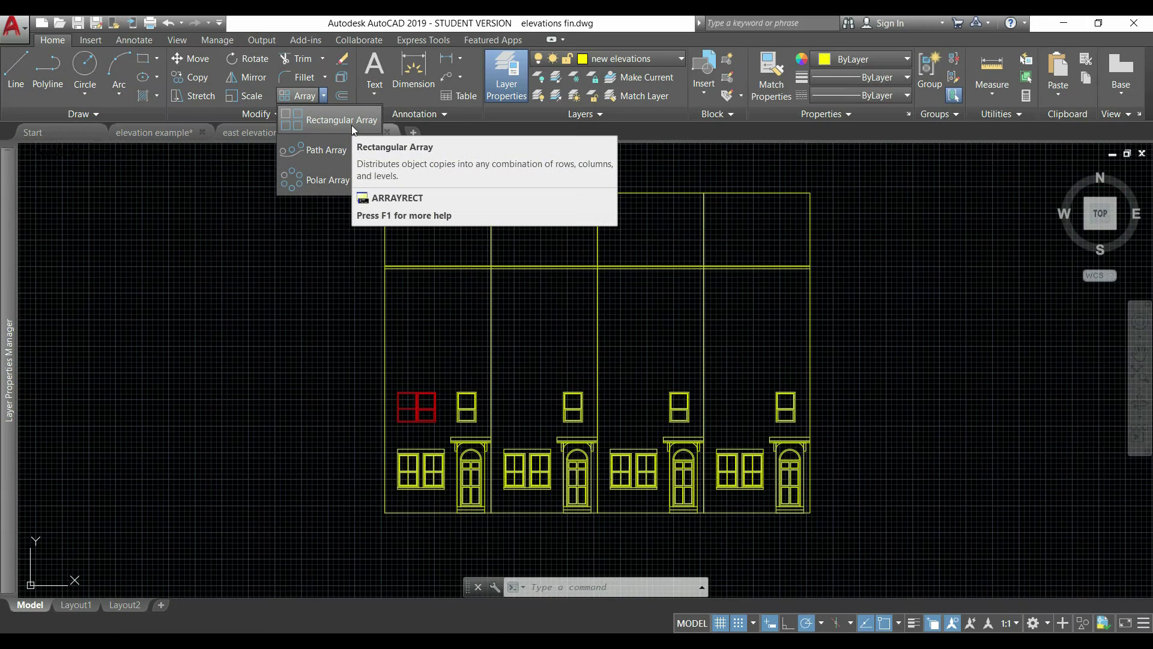
Step: Make a rectangular array of the red window with the default 4 columns and 3 rows
click(352, 125)
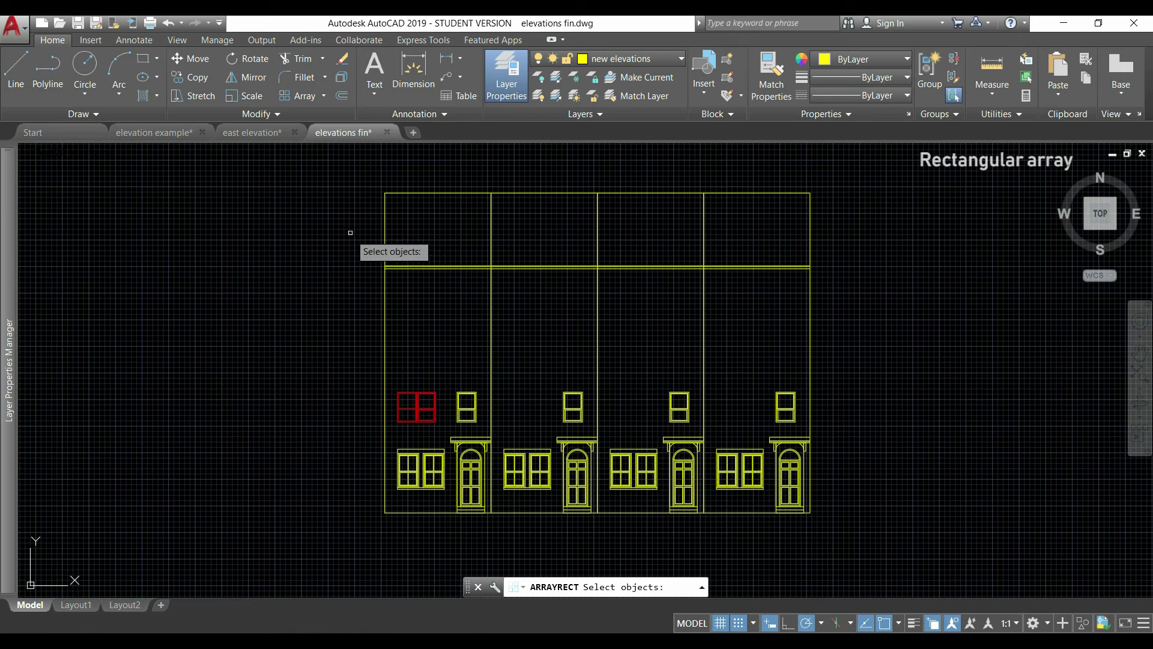
click(441, 430)
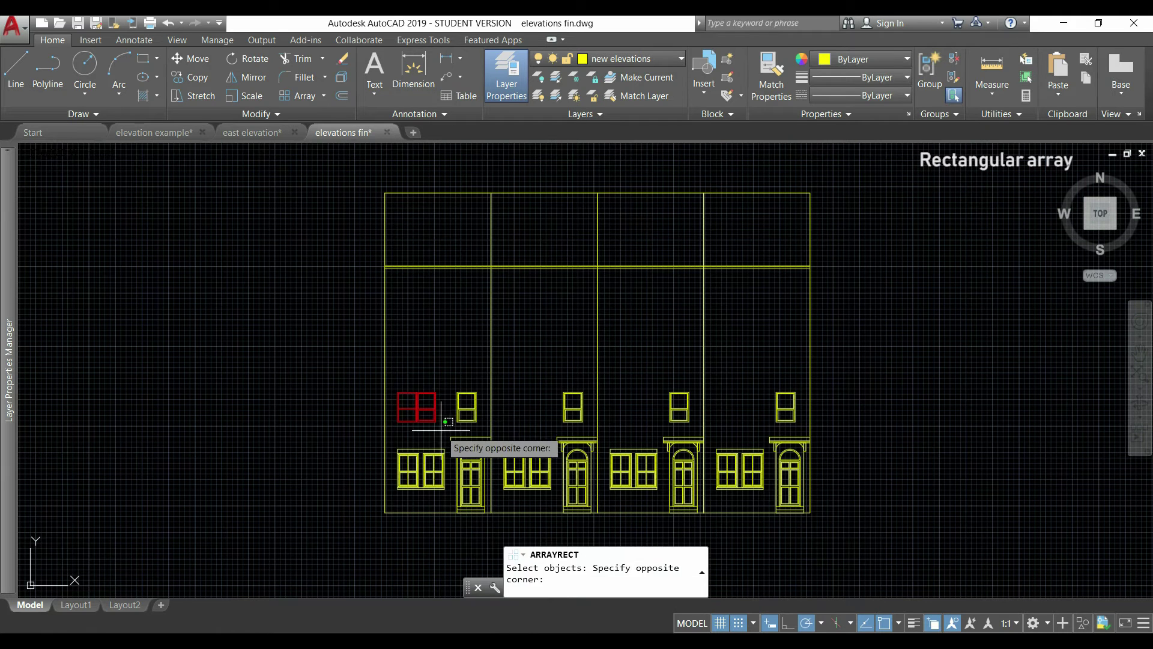
click(392, 379)
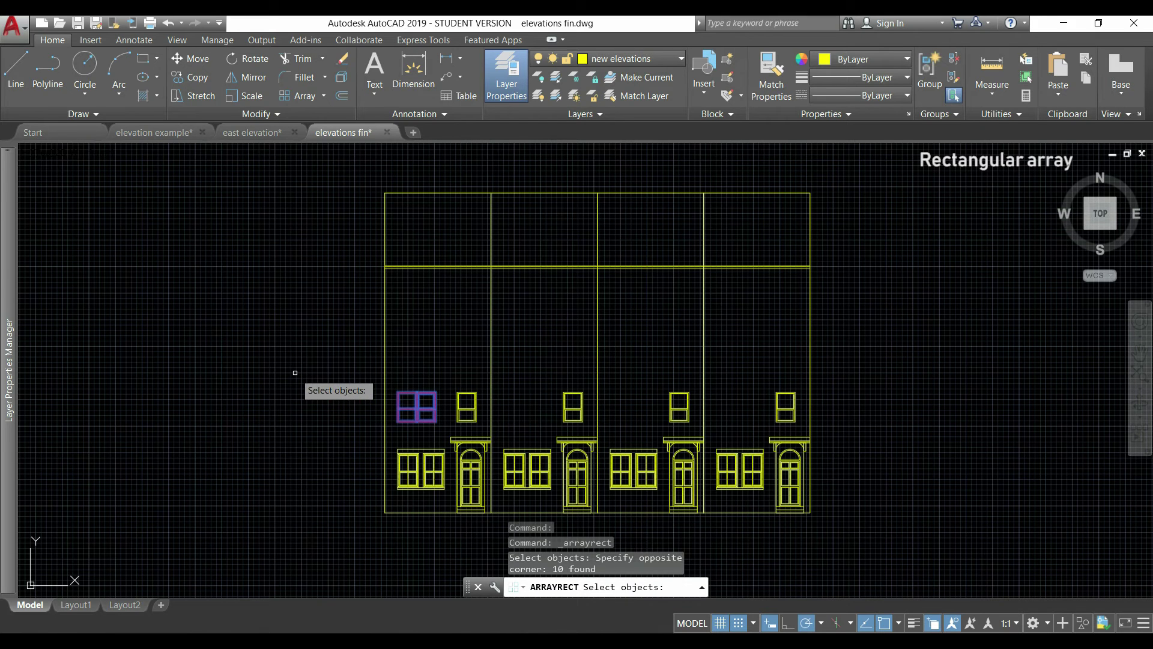
key(Return)
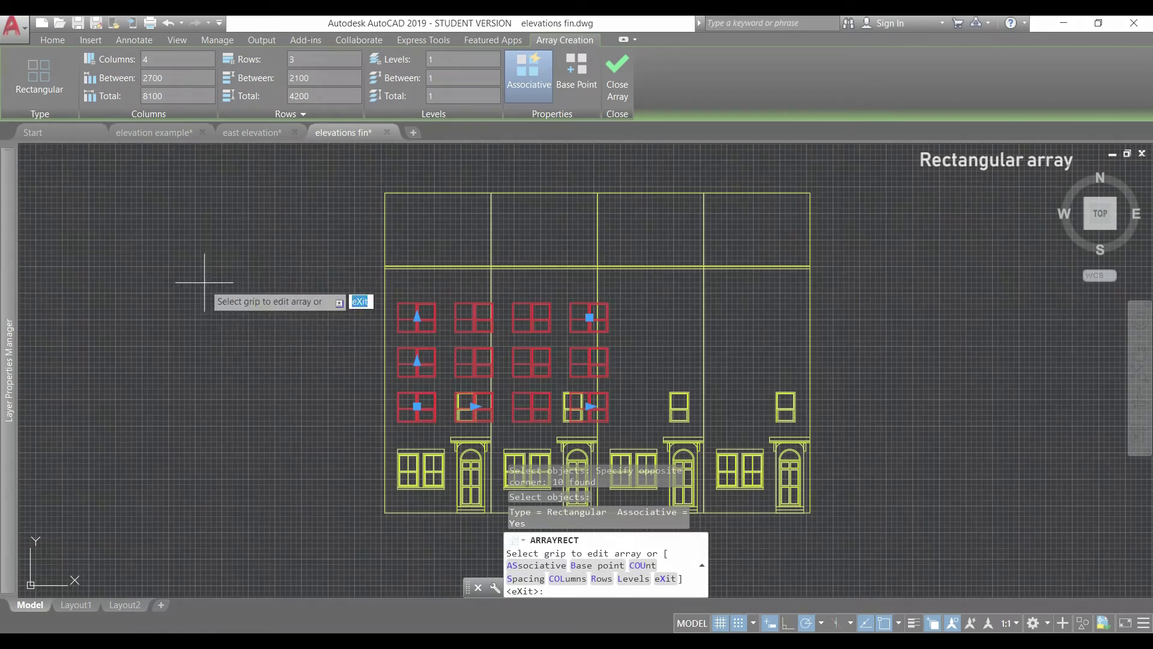
Step: Space the window array 5000 between columns and 2600 between rows
click(170, 78)
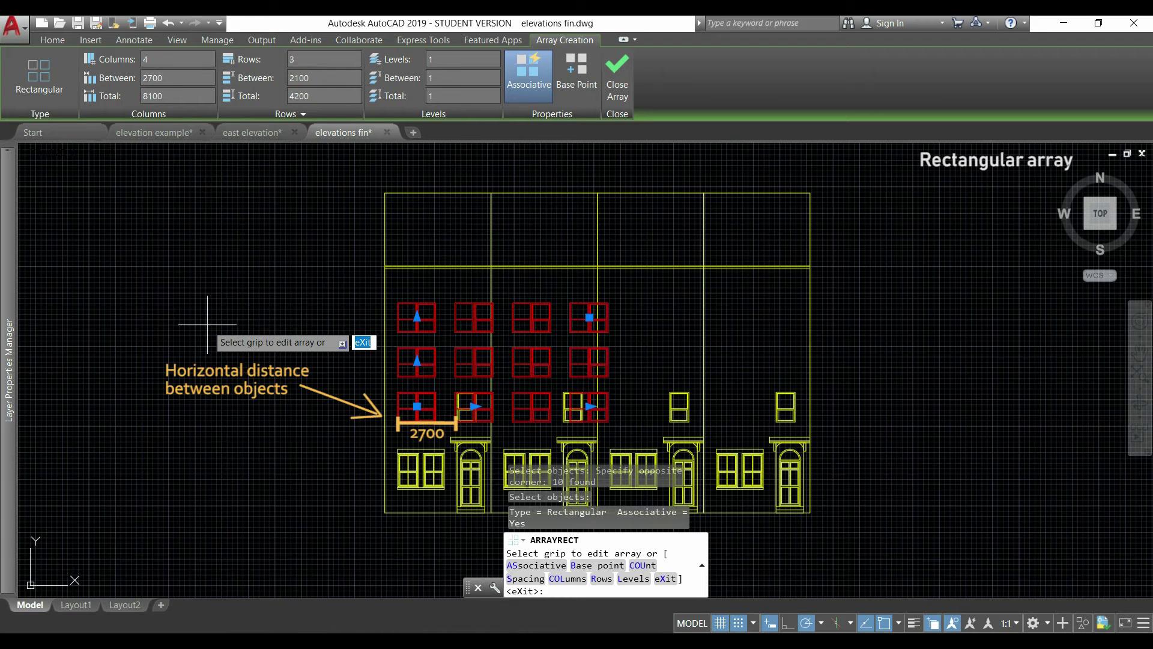
click(171, 77)
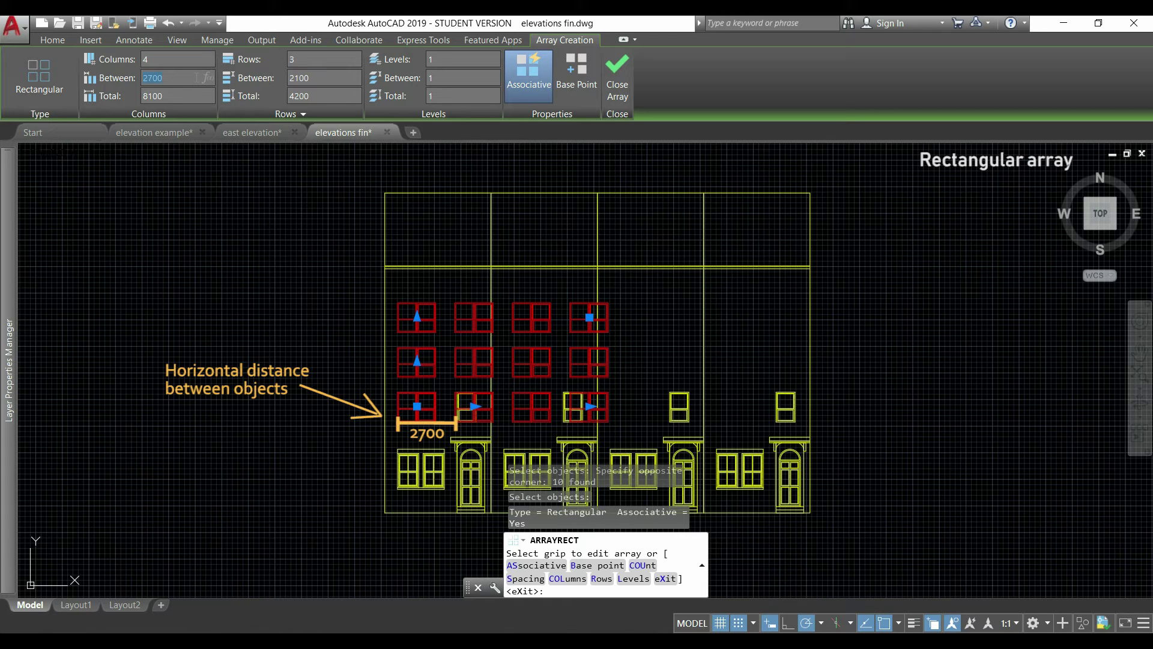
text(5000)
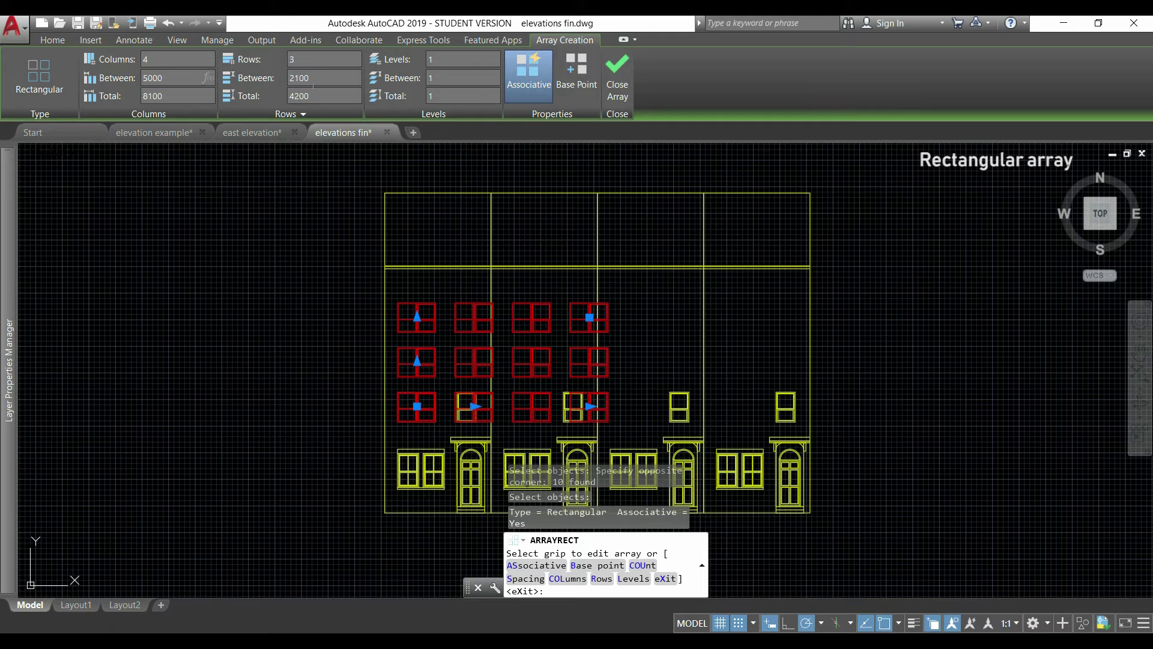
key(Return)
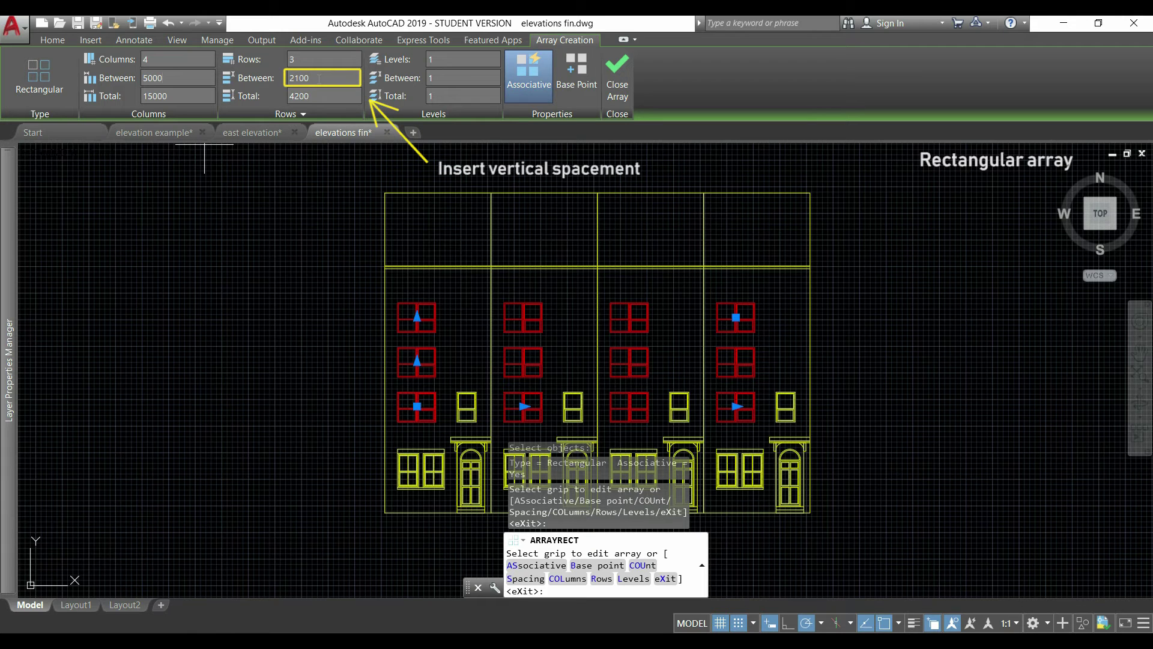
click(319, 78)
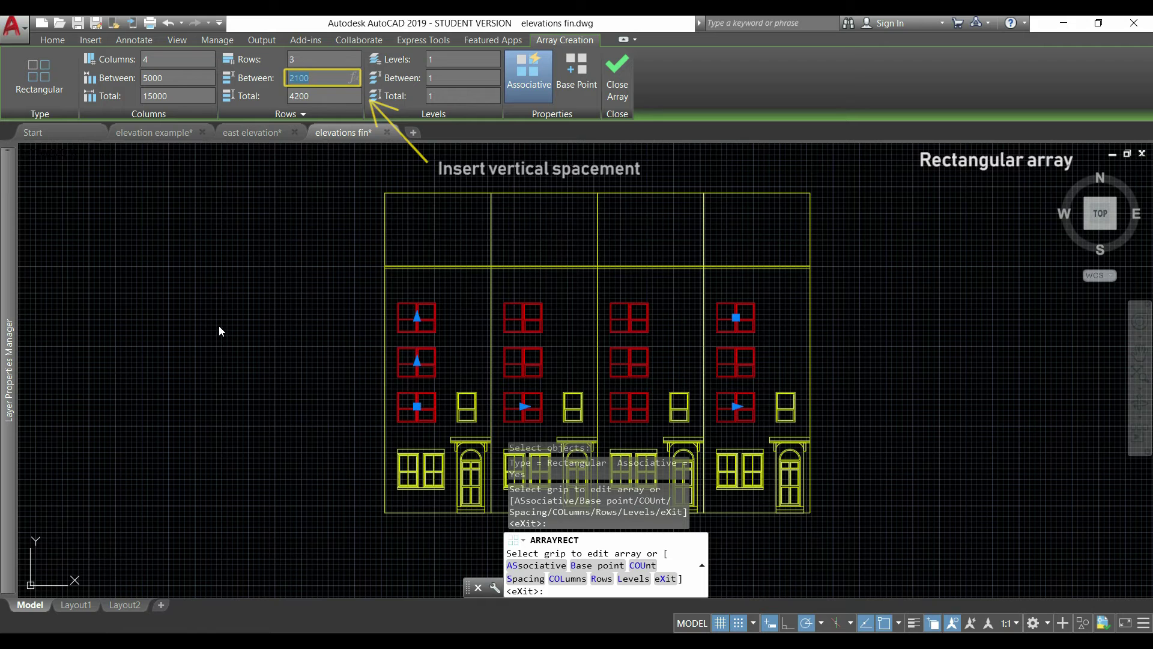
text(26)
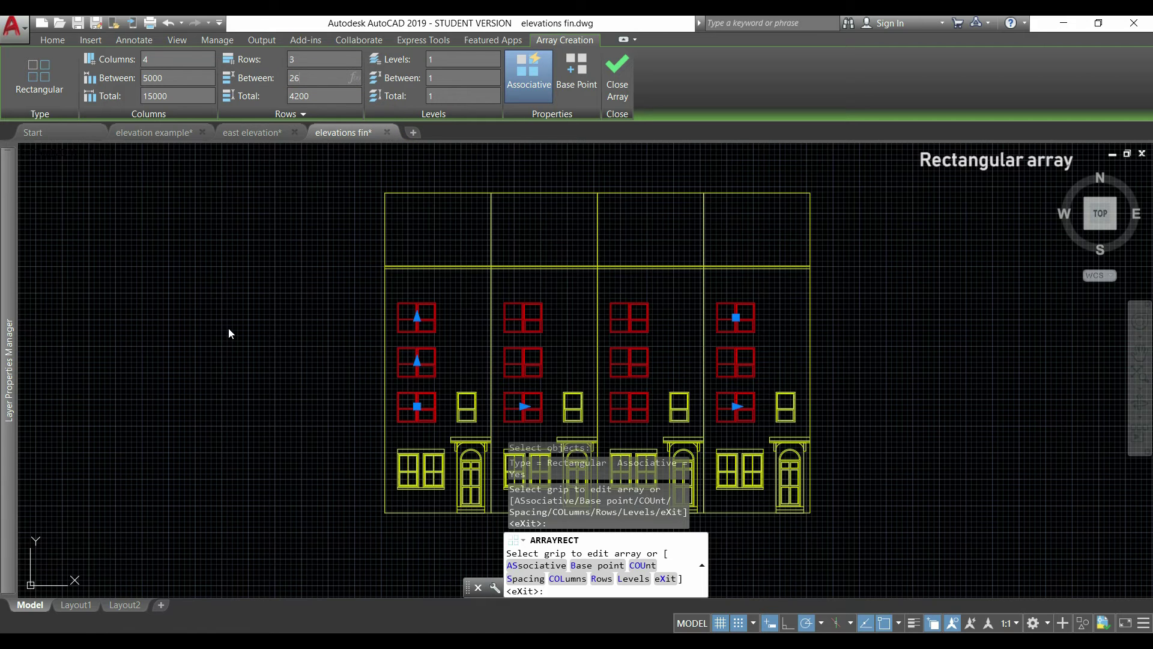
text(00)
key(Return)
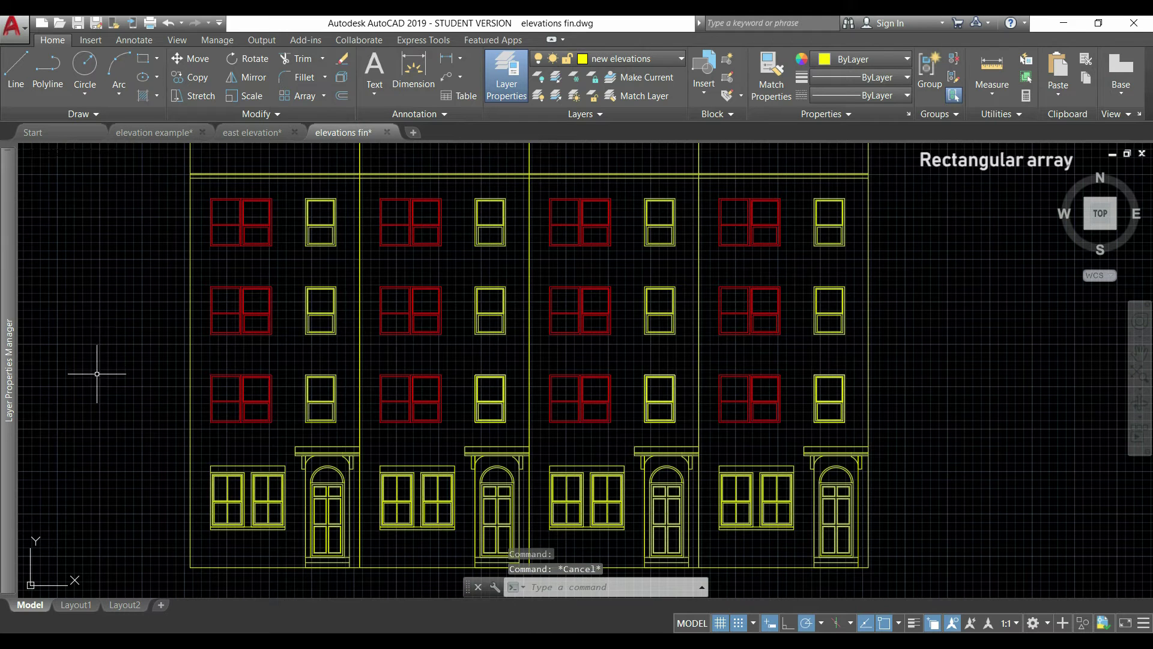
Step: Select the finished window array to bring up its Array editing tab
click(242, 402)
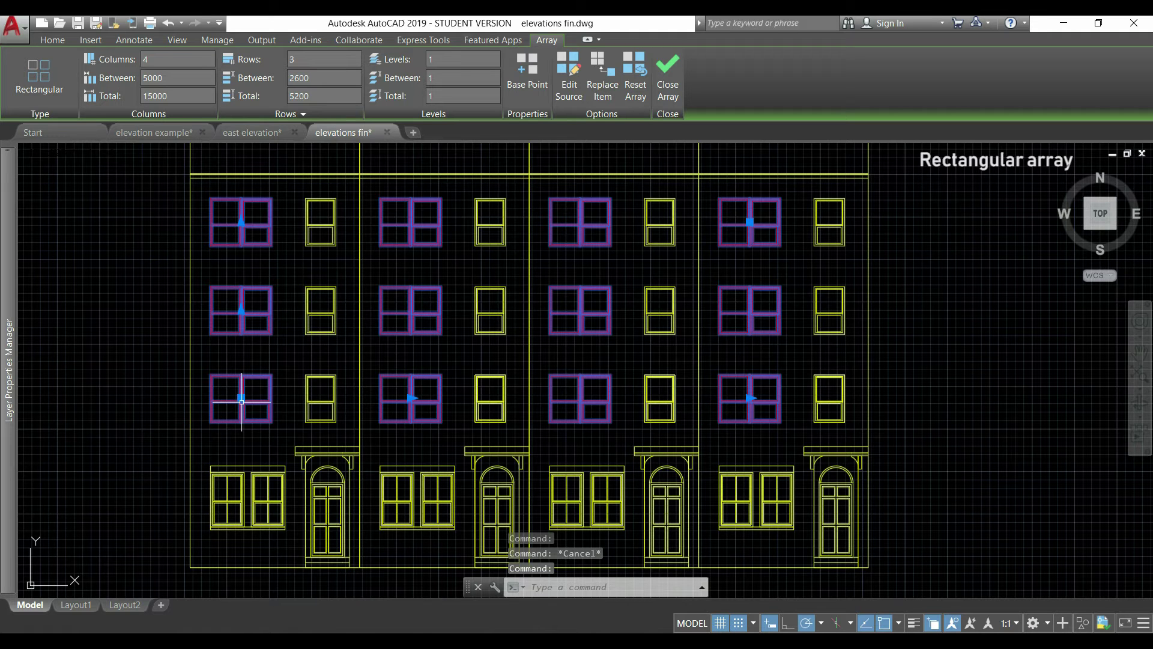
Step: Move the whole window array 1000 units up by its base grip
scroll(241, 401, up, 2)
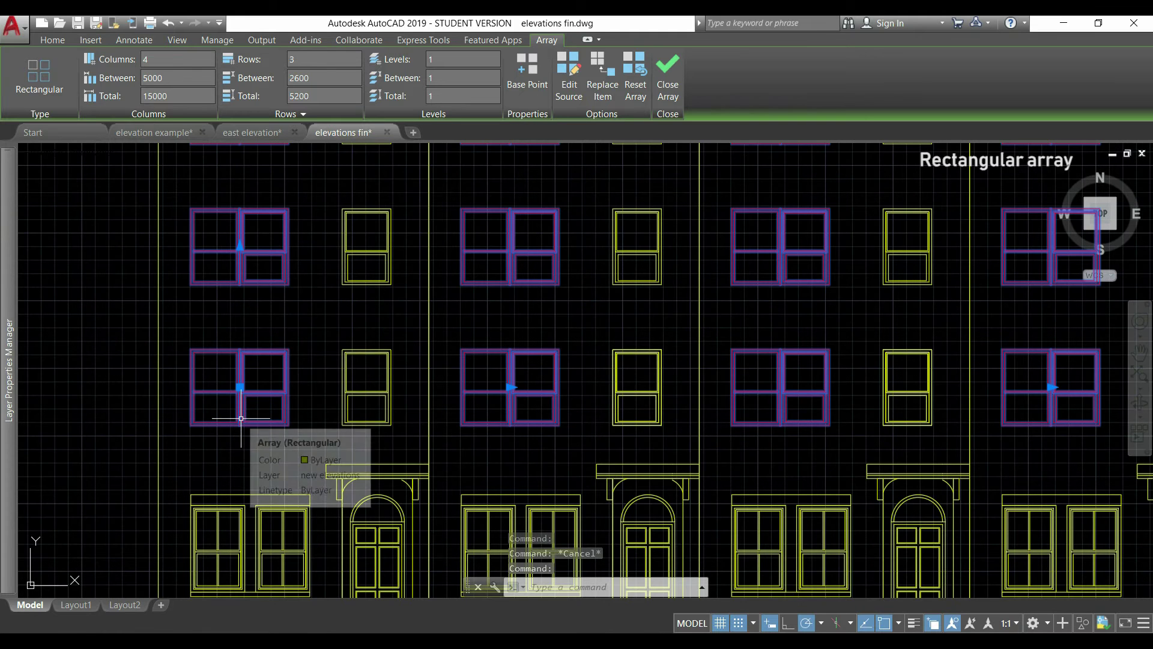
click(241, 388)
scroll(240, 388, down, 2)
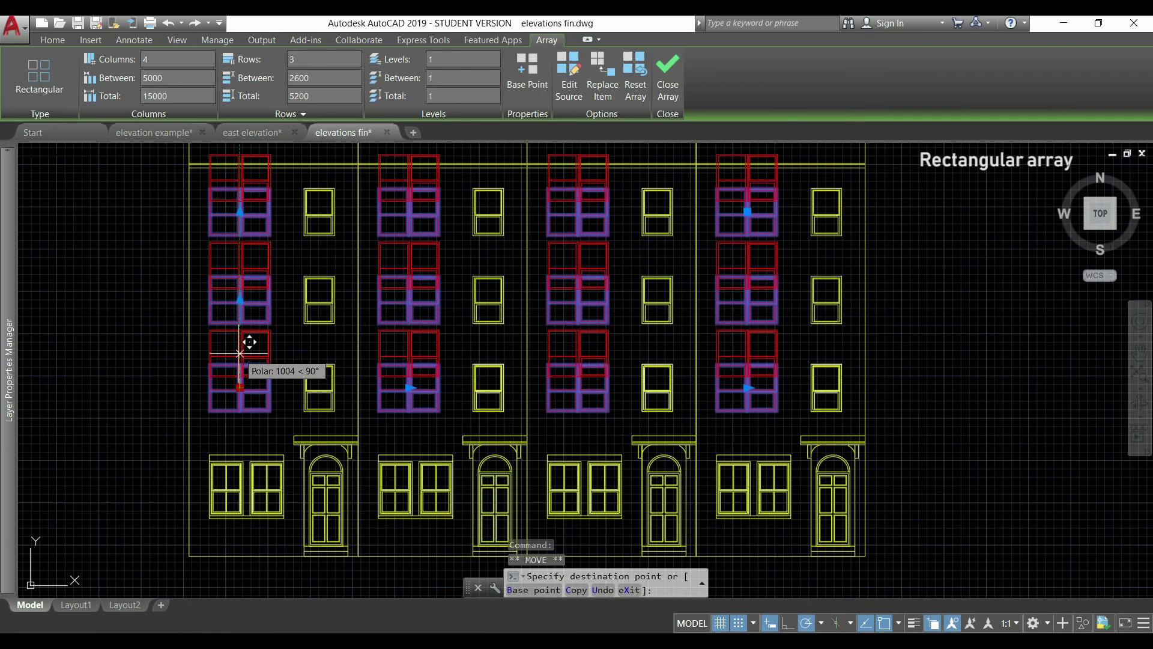
scroll(240, 379, up, 4)
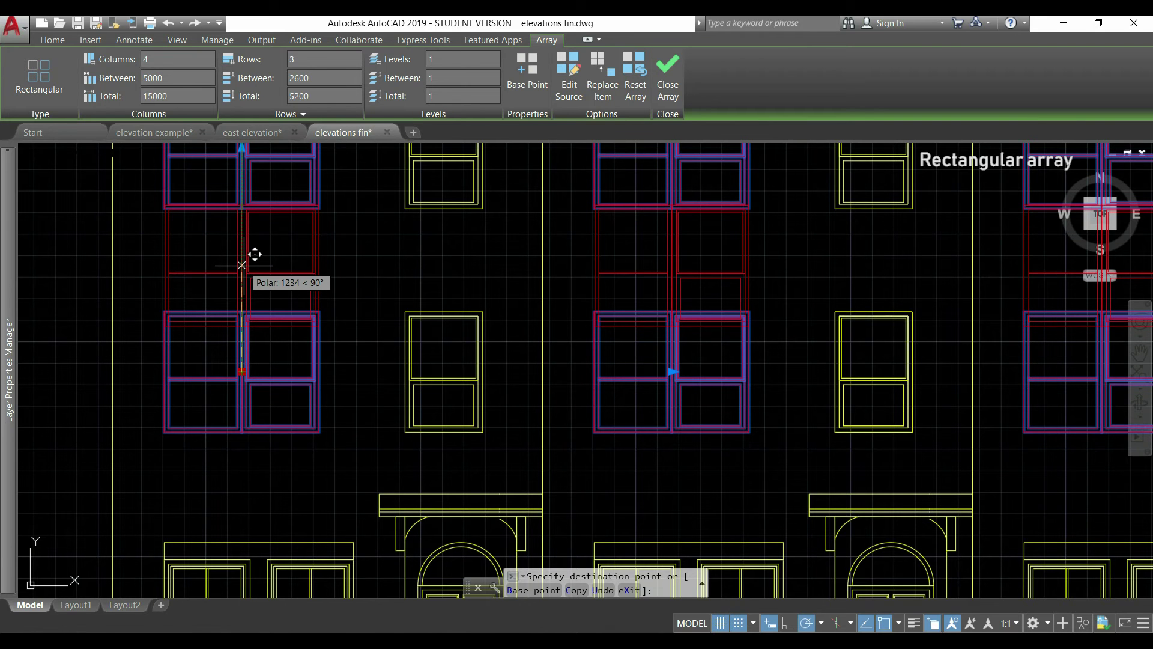
text(1)
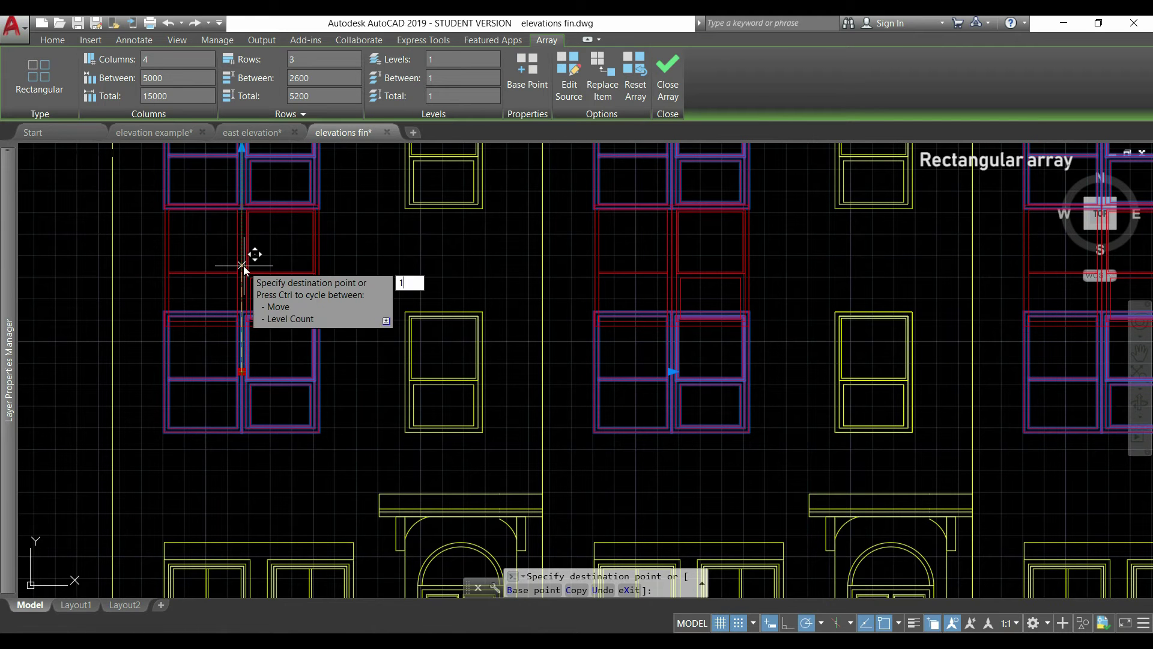
text(000)
key(Return)
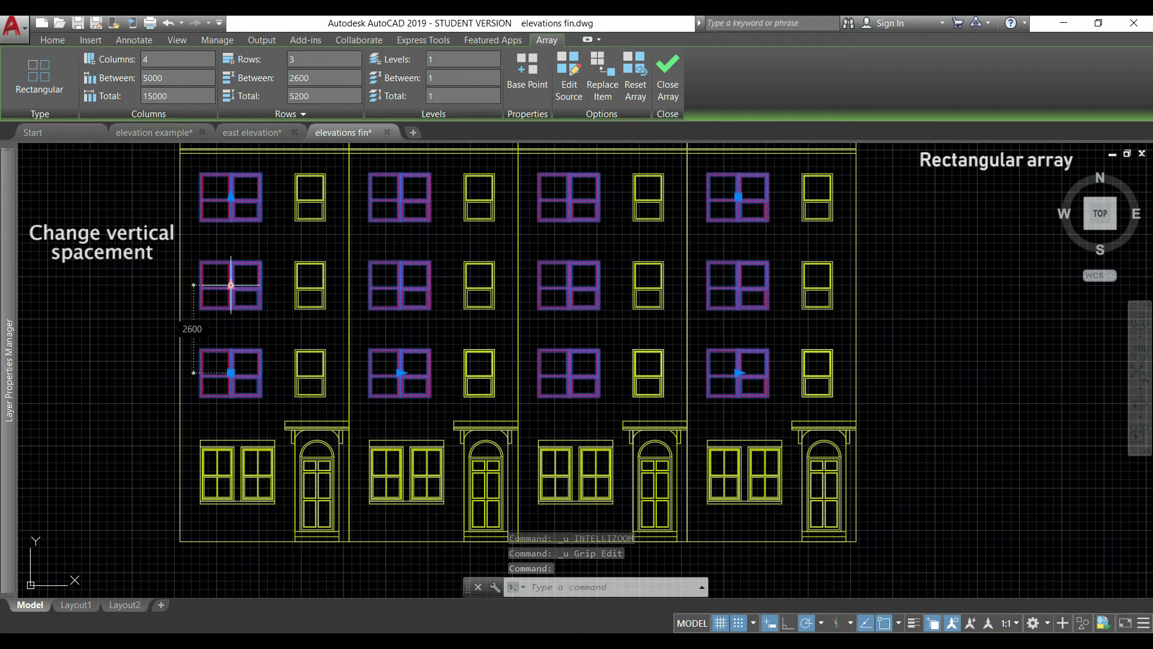
click(231, 285)
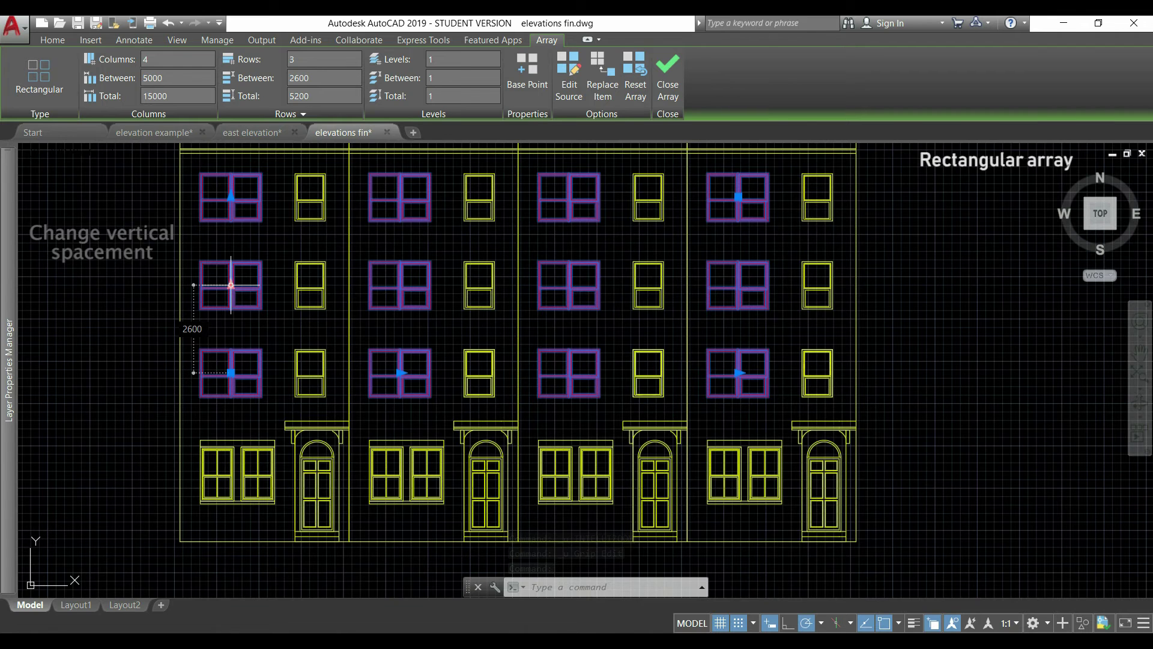
scroll(229, 330, up, 2)
text(2000)
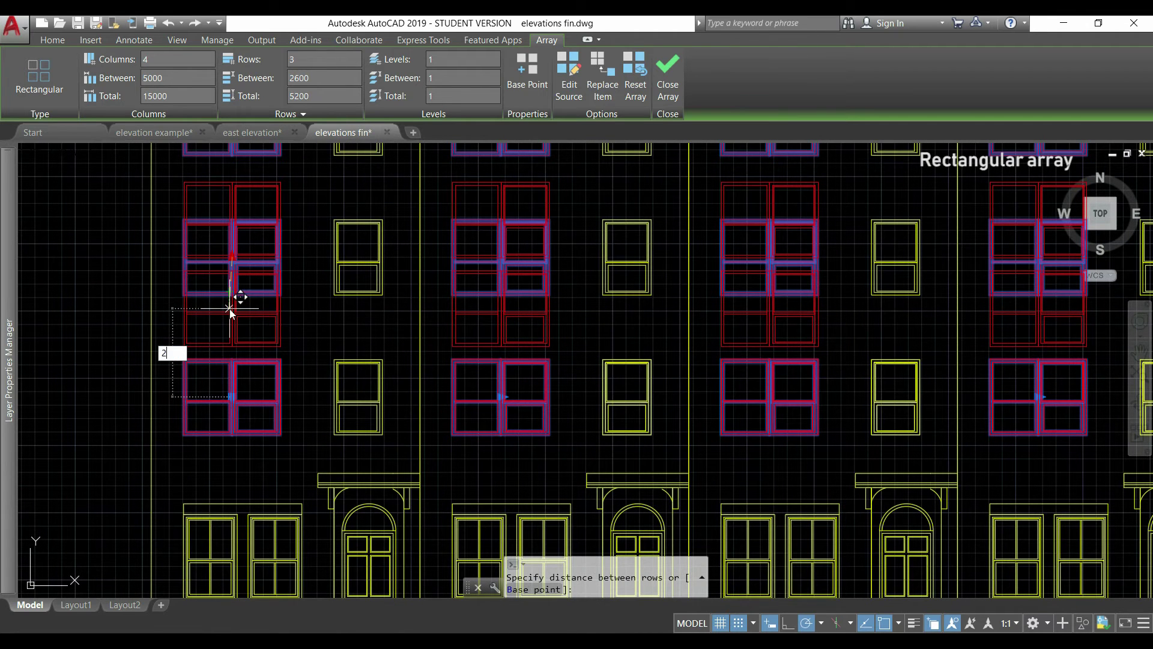
scroll(230, 309, down, 2)
key(Return)
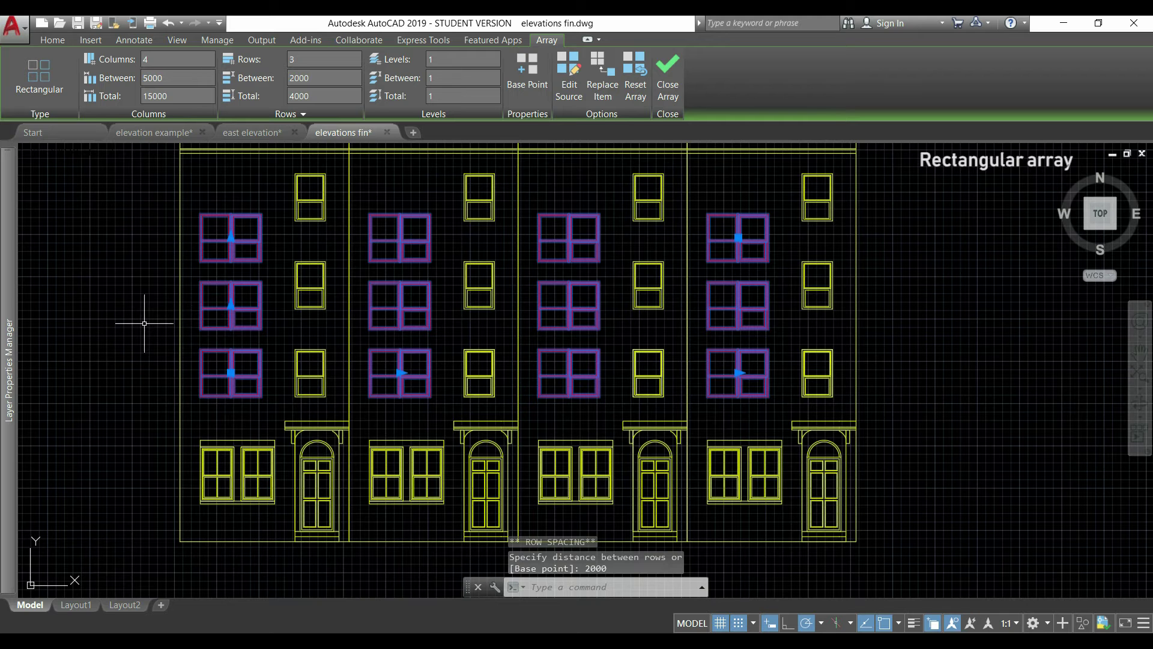
key(ctrl+z)
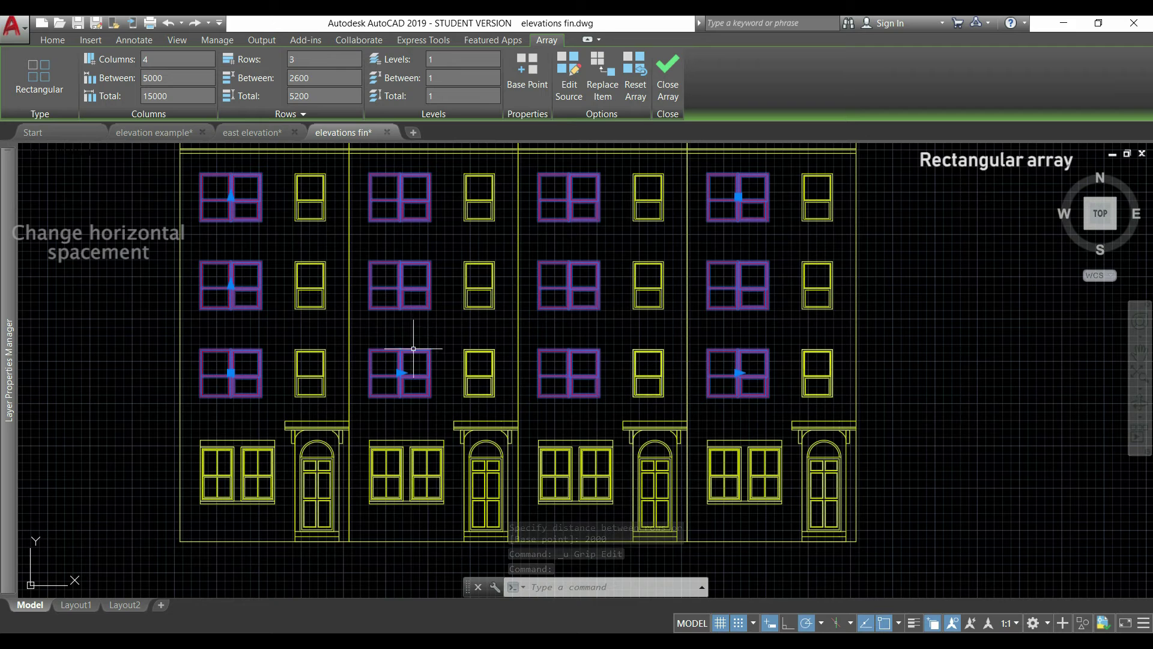
click(400, 372)
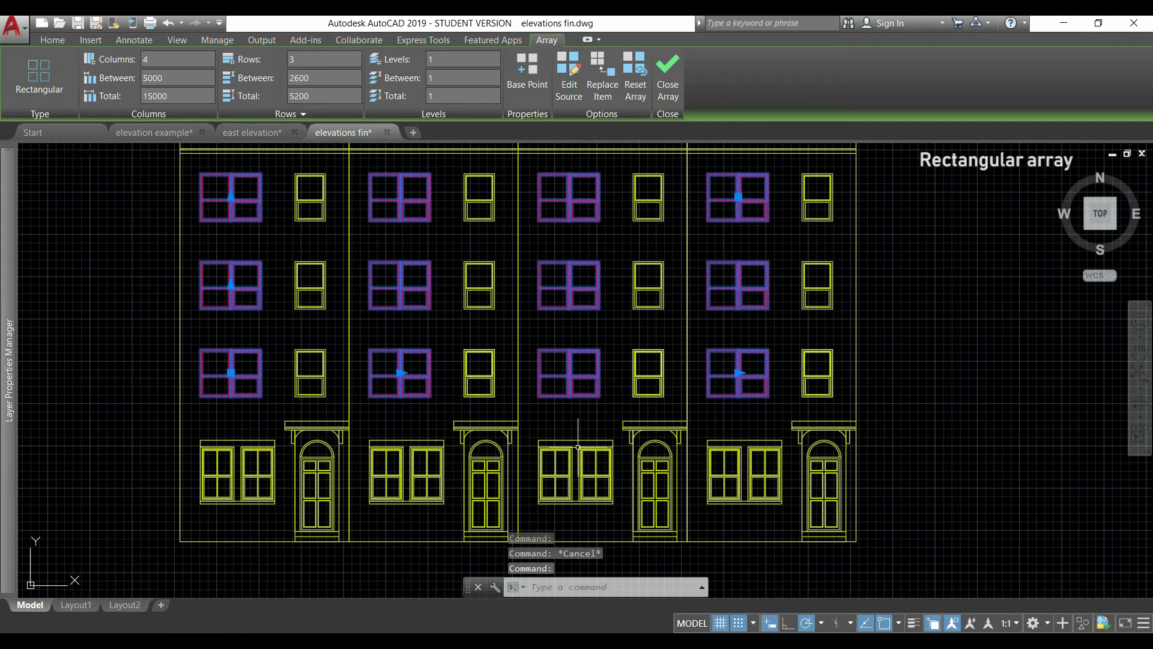
Step: Drag the array's column-count grip to increase the columns to 20
mouse_move(738, 374)
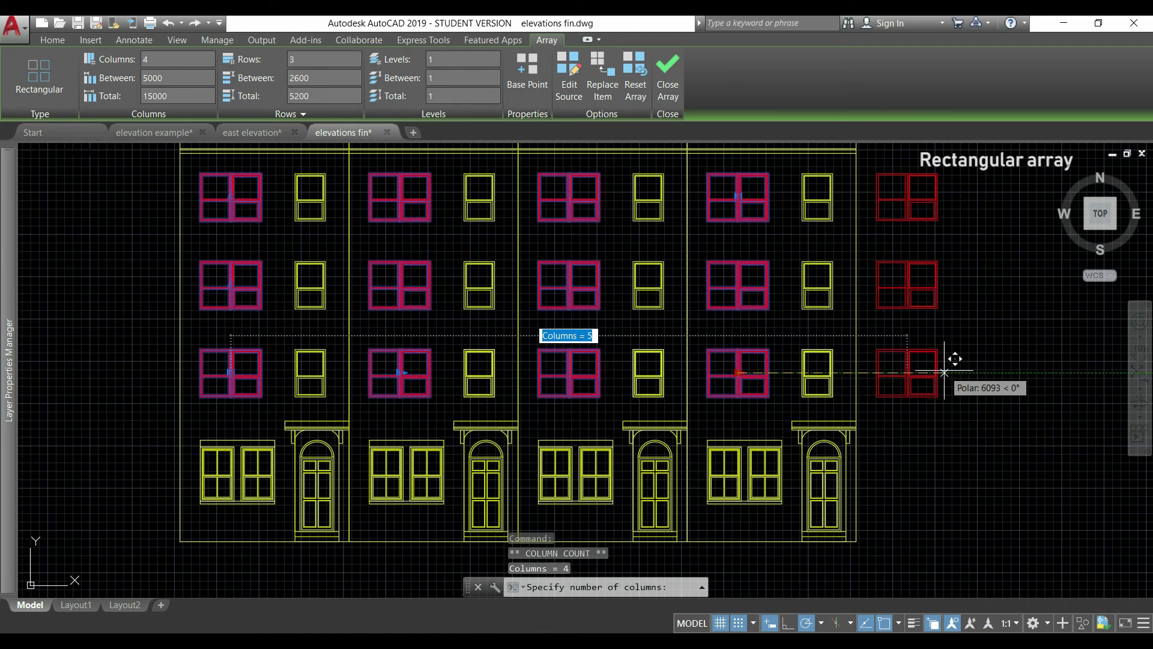
scroll(945, 372, down, 5)
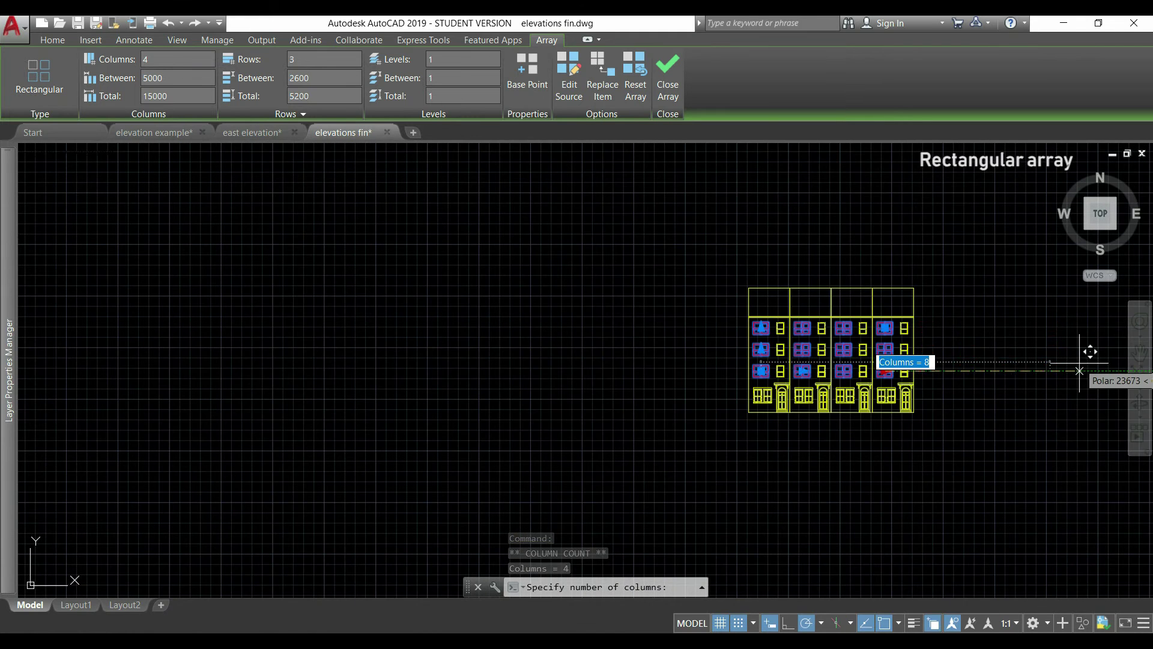
middle_drag(1080, 370, 729, 371)
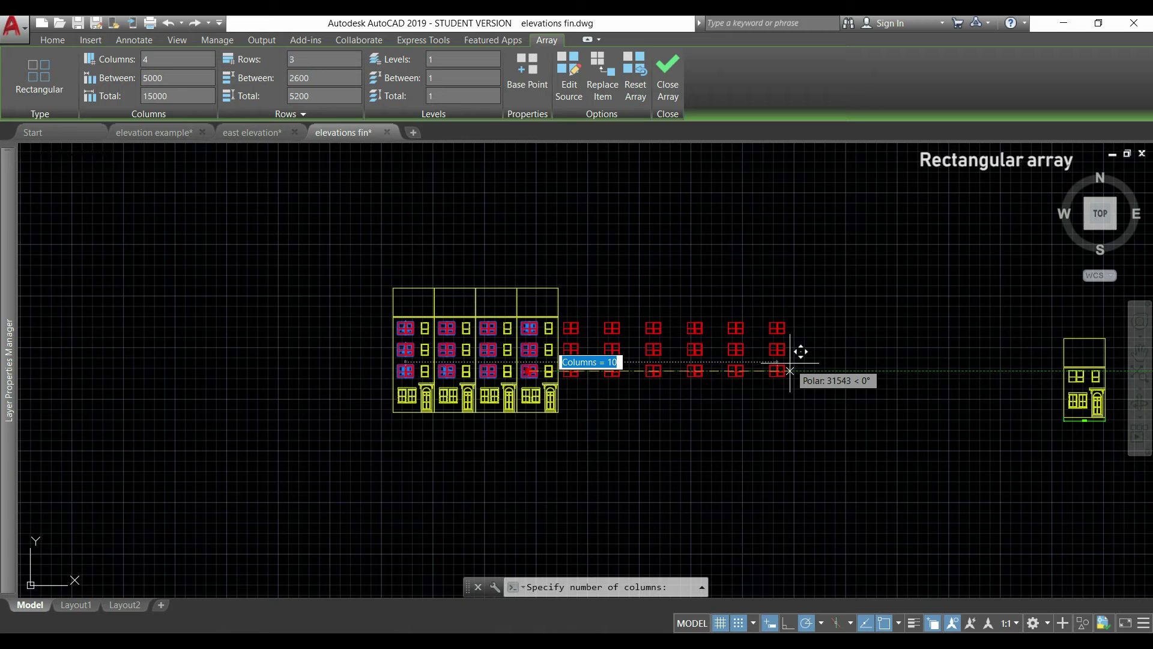
text(20)
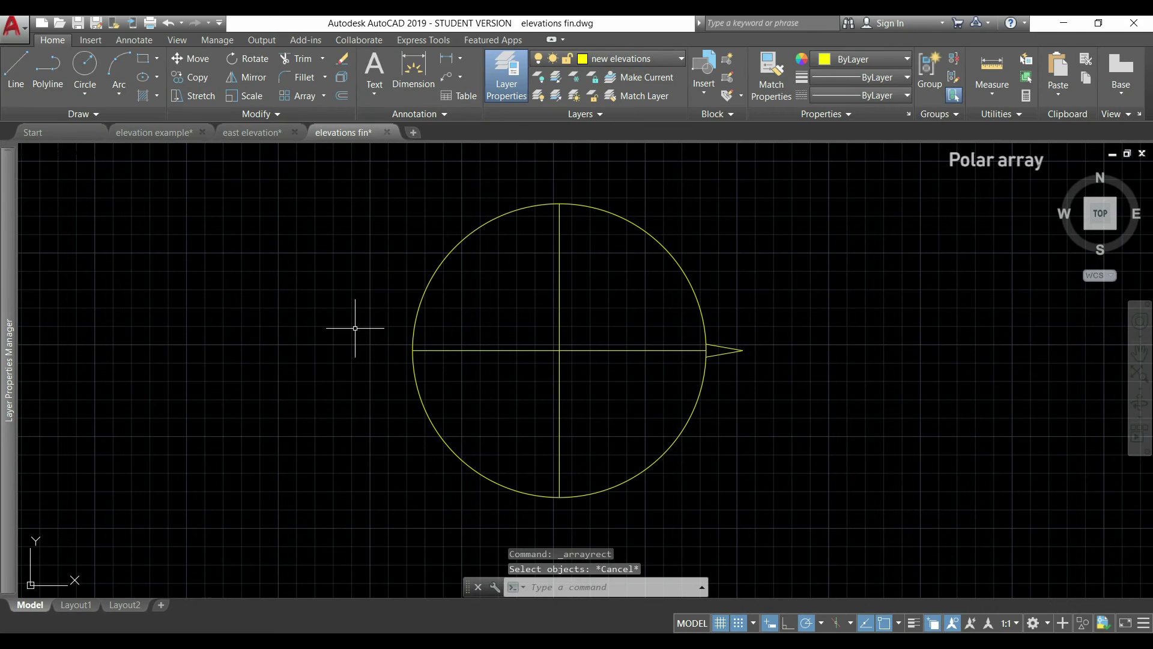
Step: Create a polar array of the arrow tip lines centred on the circle's centre
click(324, 96)
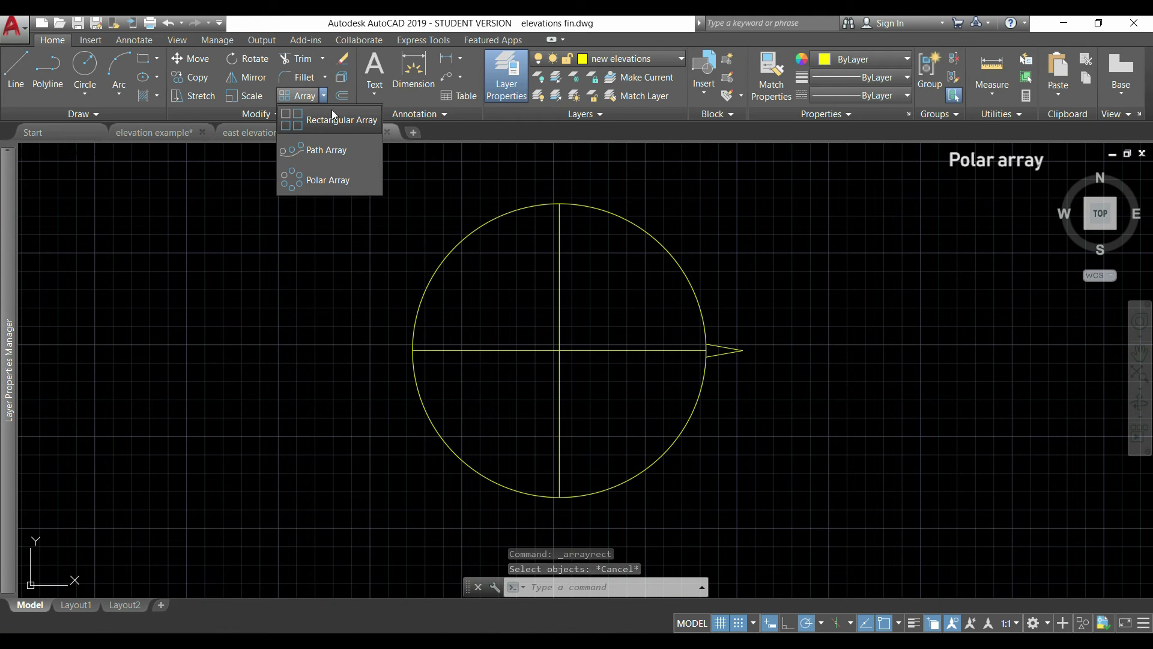
click(361, 180)
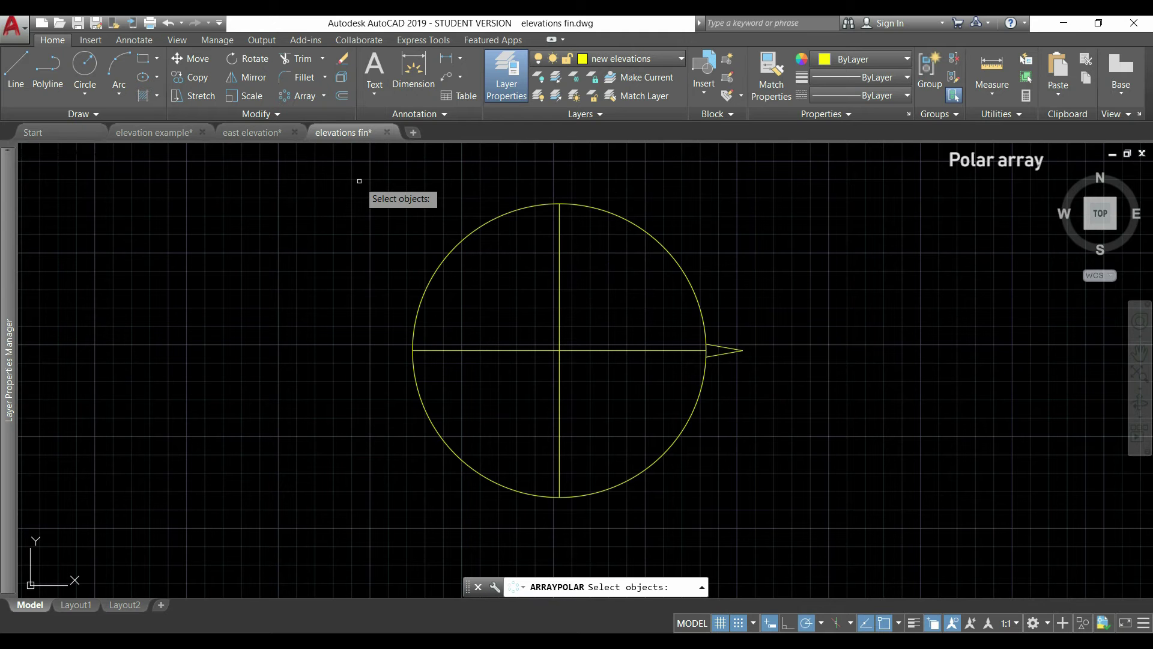
click(737, 359)
click(720, 332)
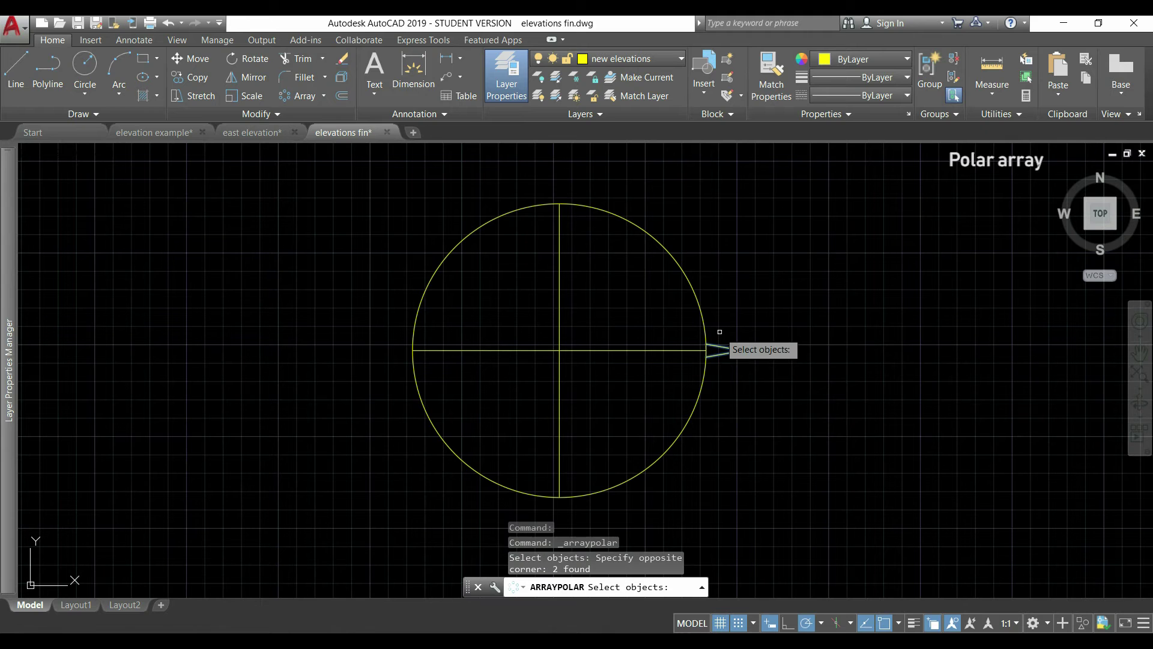
key(Return)
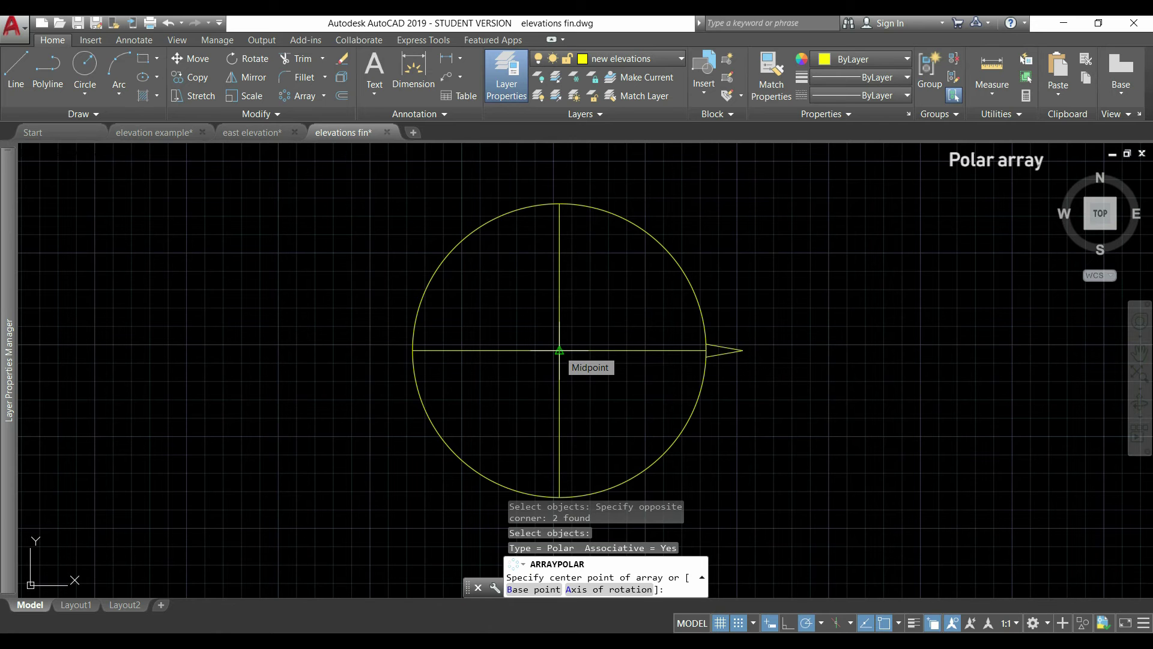
click(559, 350)
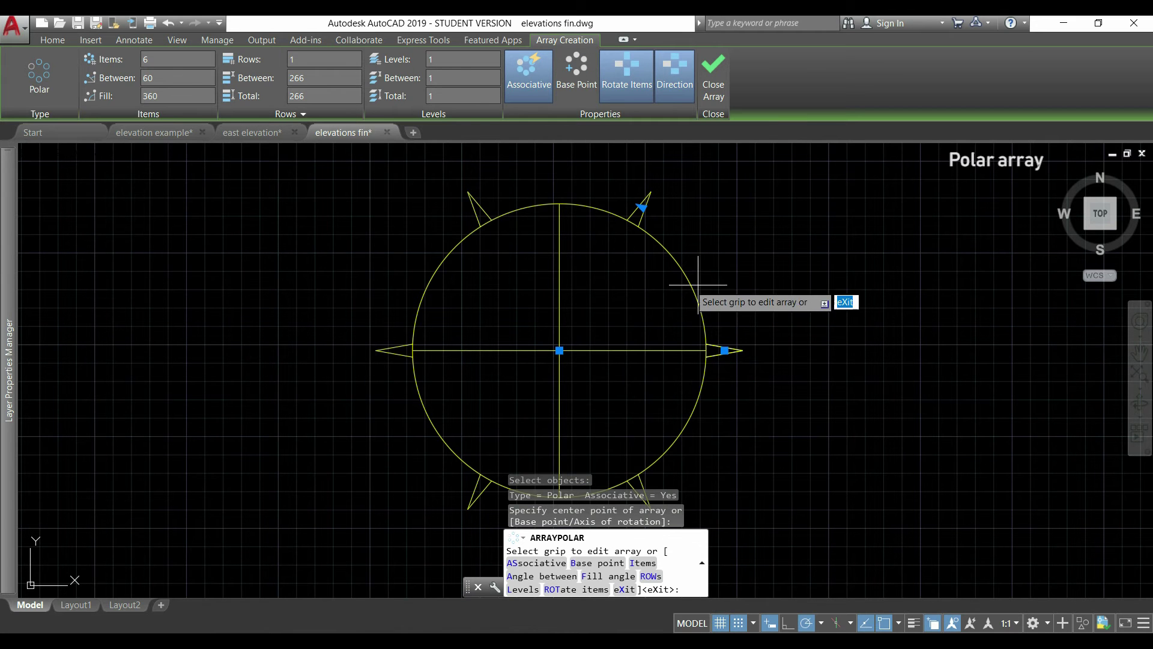
Step: Set the polar array to 24 items with 10° between each
mouse_move(819, 407)
middle_down()
mouse_move(775, 386)
mouse_move(785, 382)
middle_up()
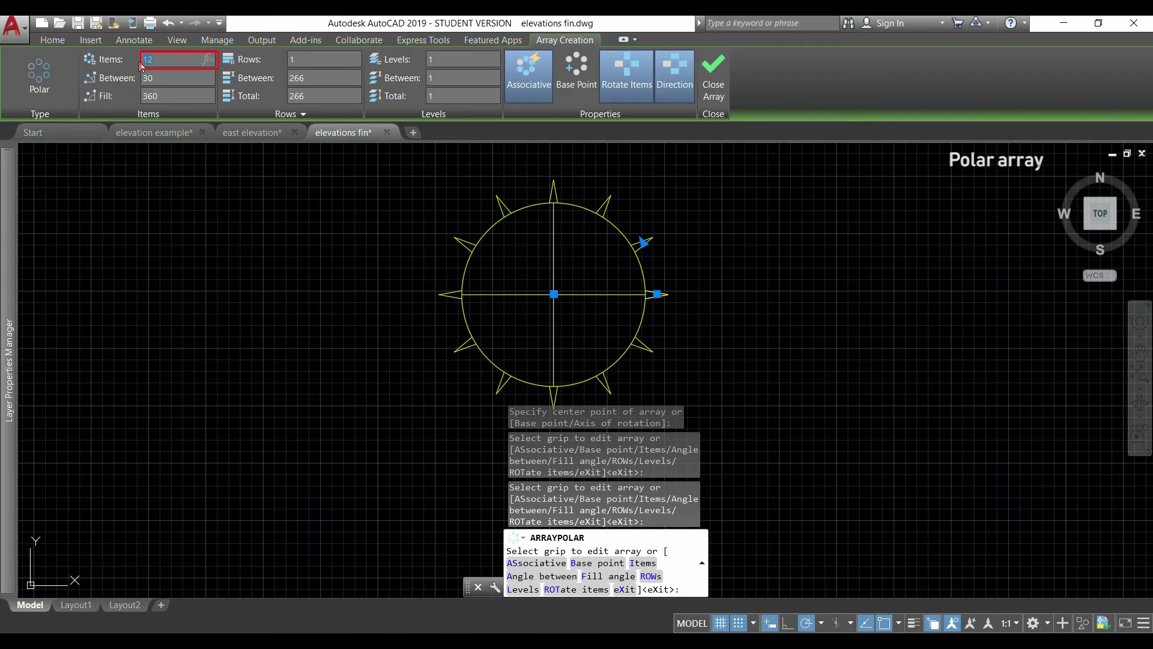
text(24)
click(174, 76)
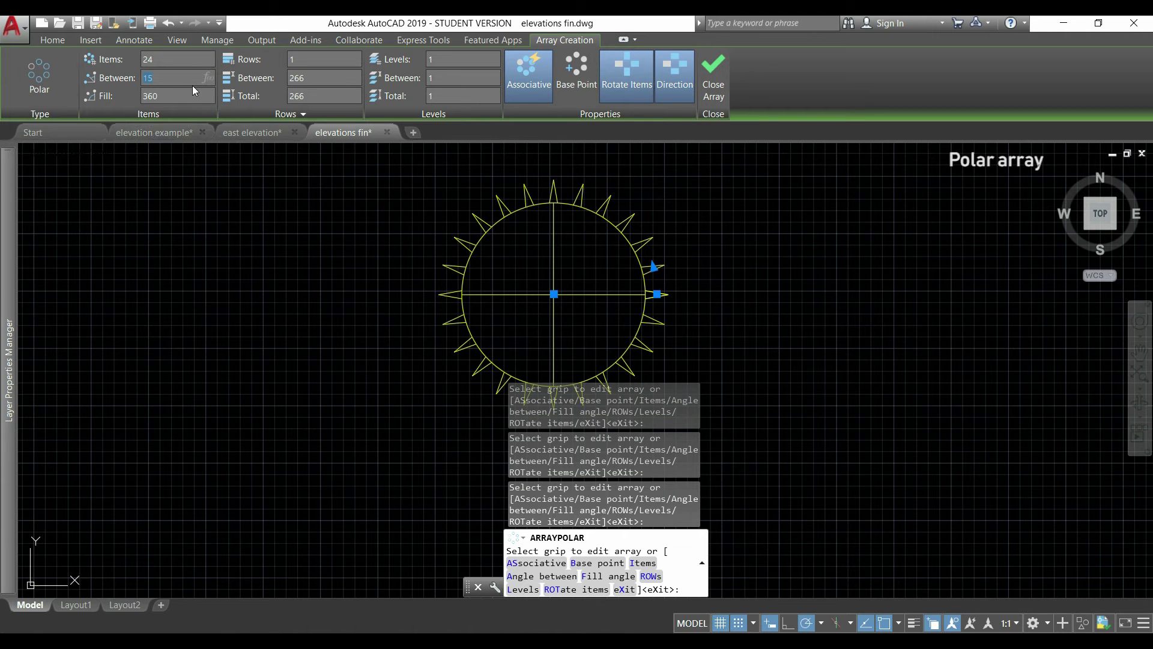
text(1)
key(Return)
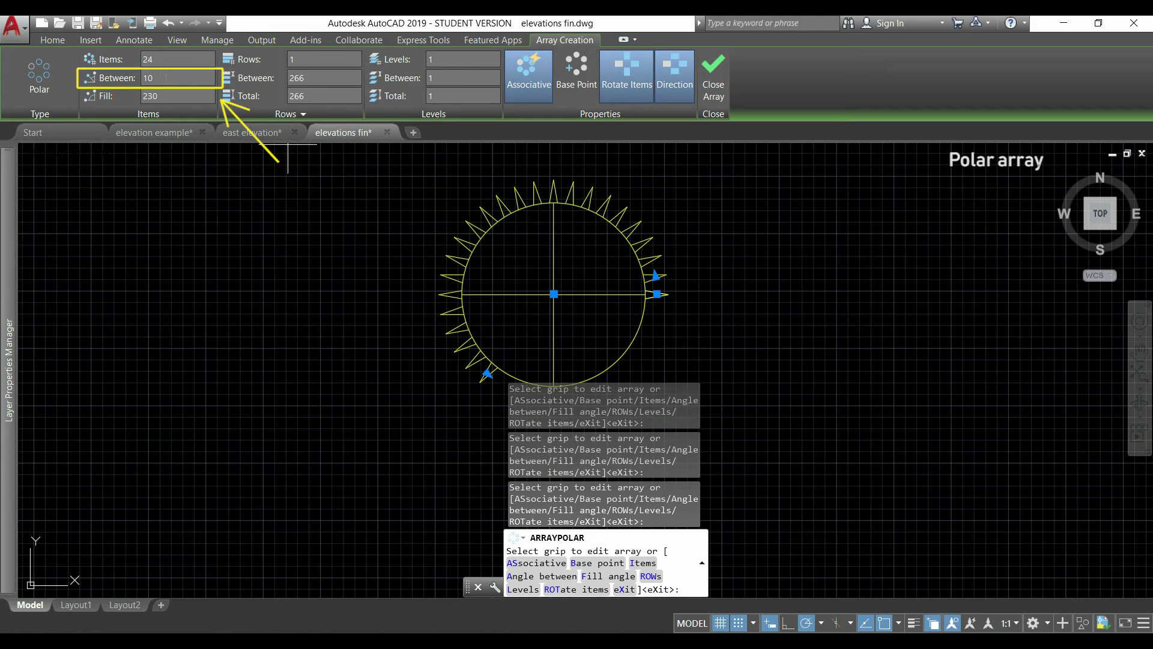
mouse_move(173, 77)
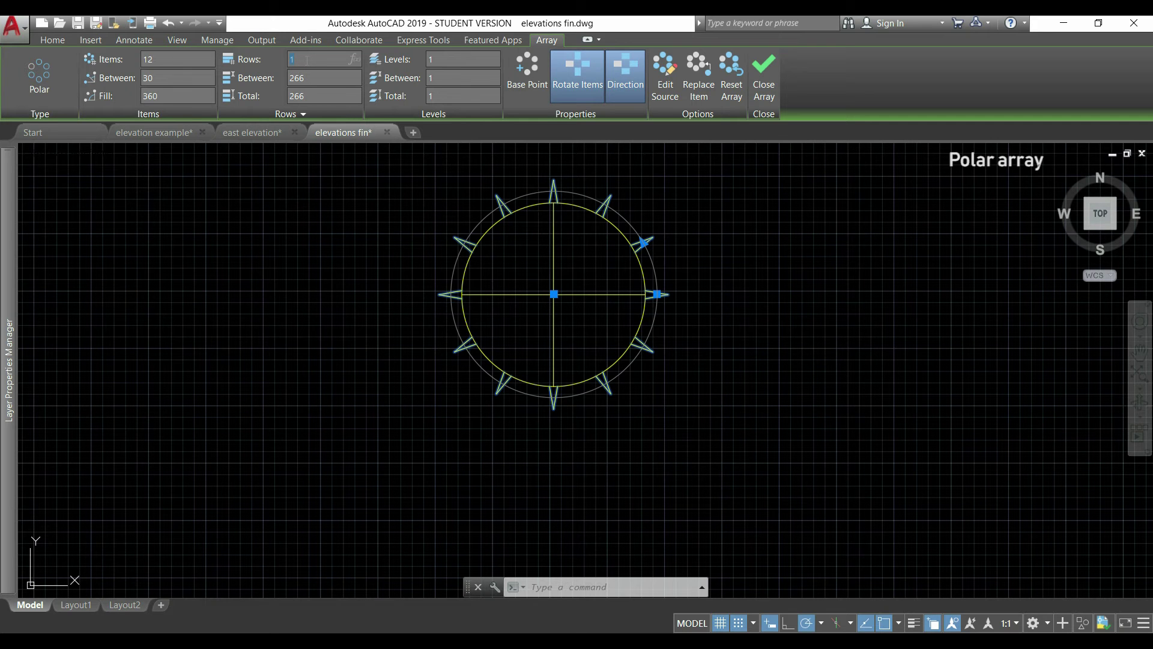
Step: Give the polar array 5 rows spaced 266 apart and zoom to inspect them
key(Return)
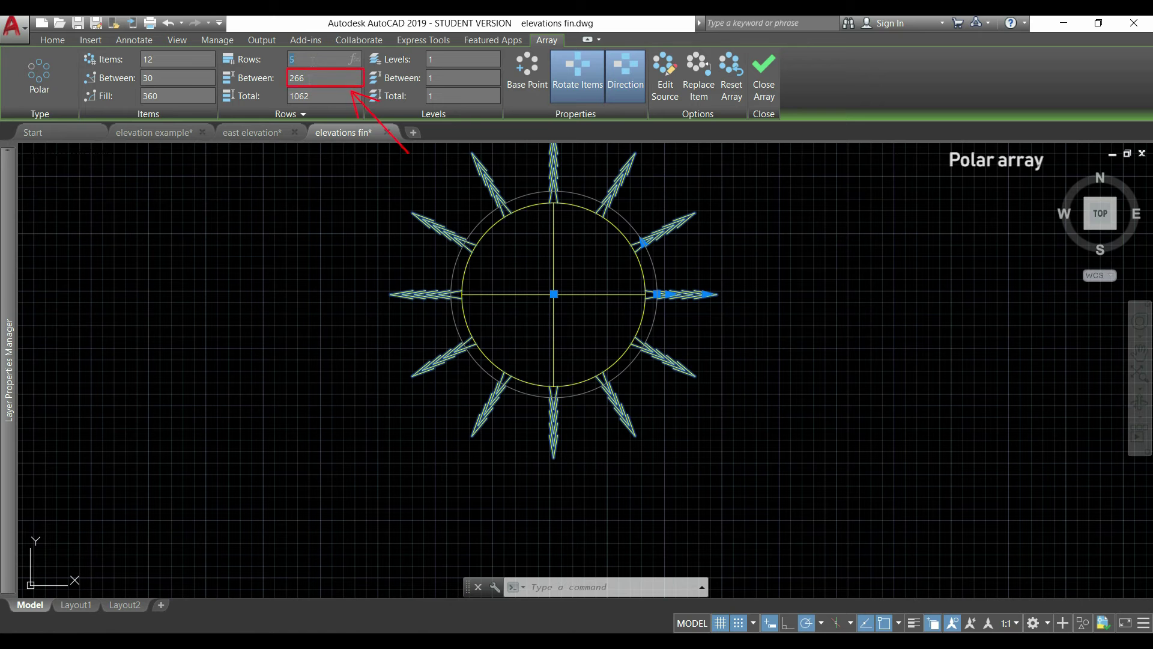
click(310, 78)
scroll(435, 306, up, 6)
click(593, 279)
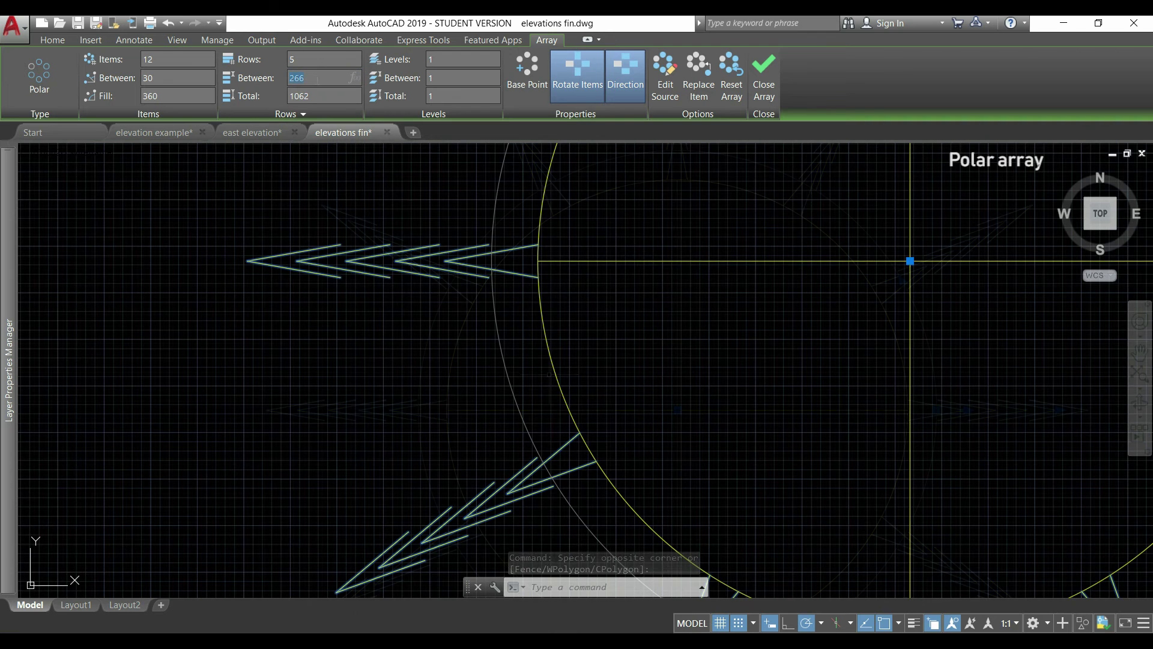
scroll(550, 375, down, 3)
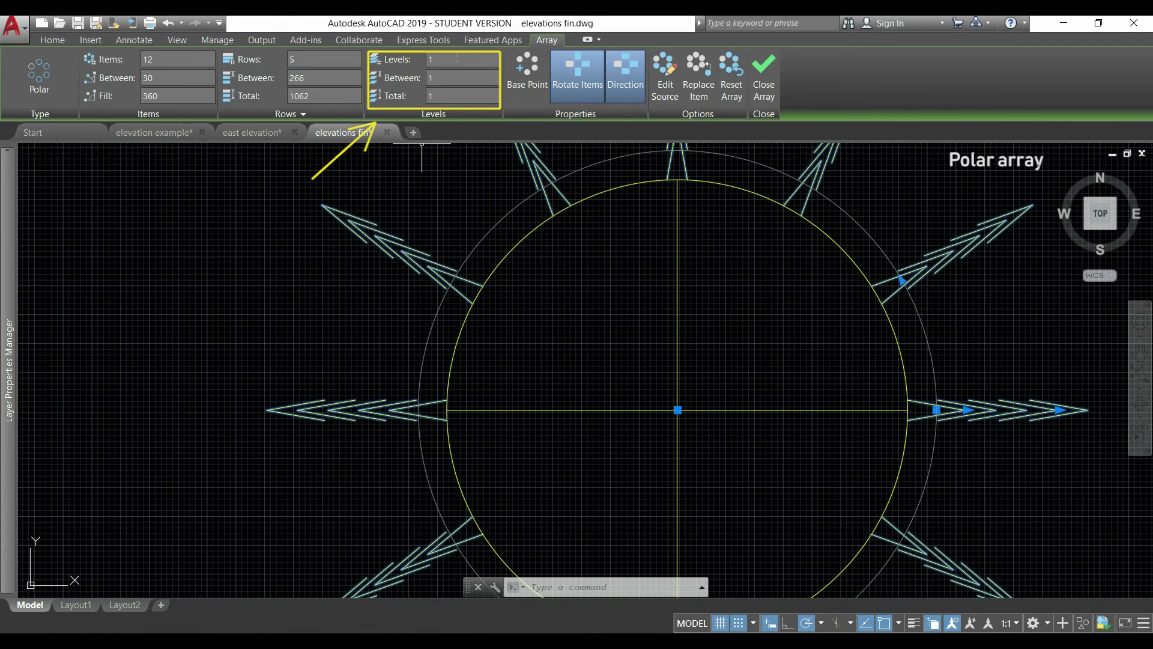
Step: Set the polar array to 3 levels and orbit to a tilted 3D view
click(445, 58)
text(3)
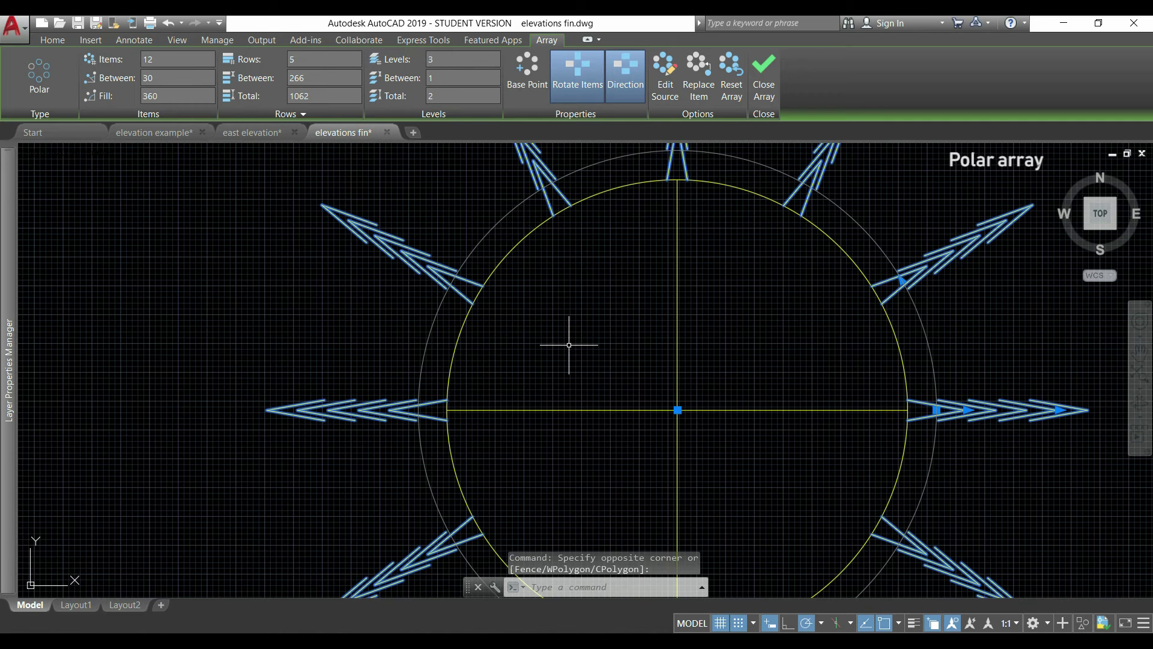
click(567, 342)
shift+middle_drag(677, 410, 677, 410)
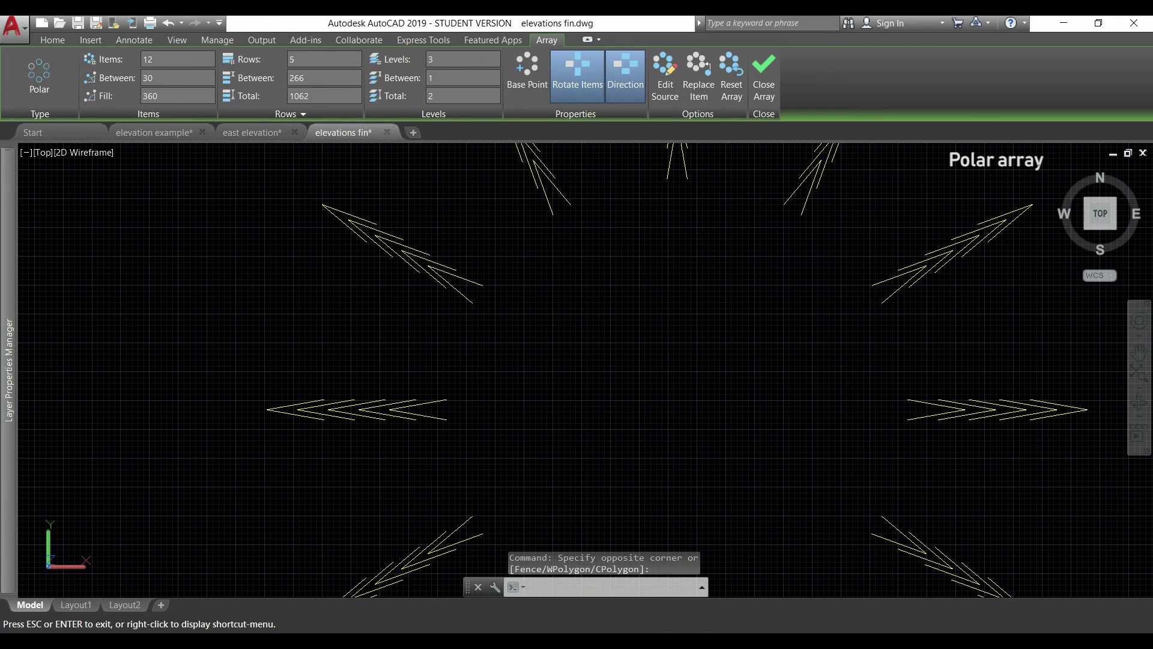
shift+middle_drag(616, 302, 613, 262)
middle_drag(489, 471, 502, 394)
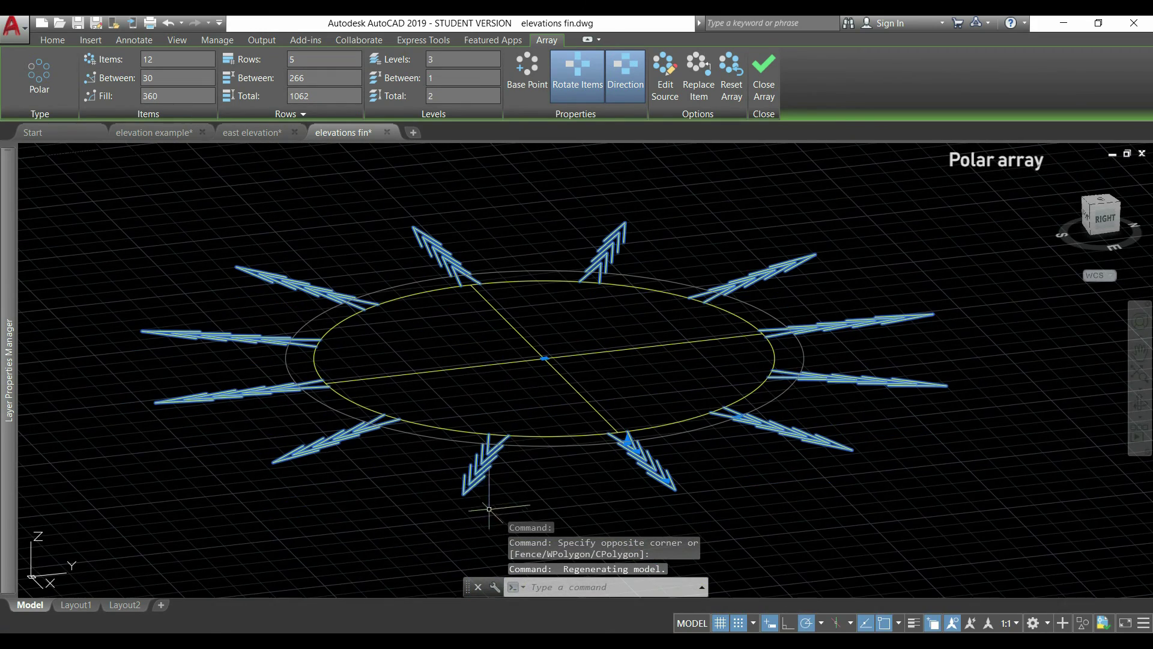
mouse_move(479, 504)
shift+middle_down()
mouse_move(465, 475)
mouse_move(473, 489)
shift+middle_up()
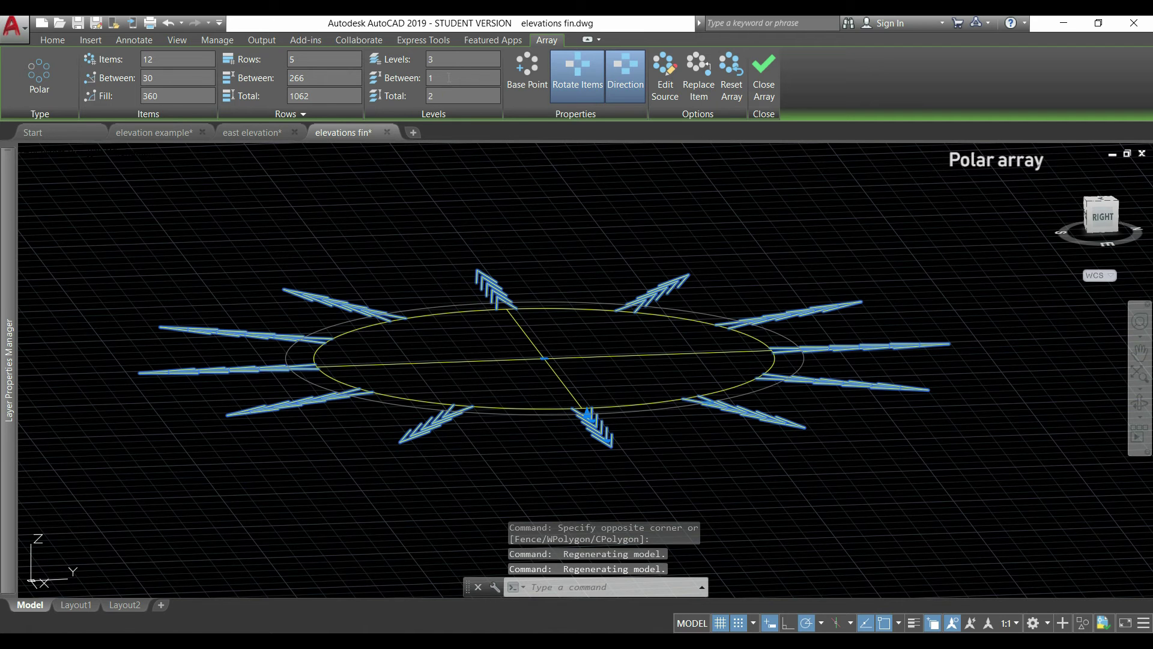
Step: Space the array levels 300 apart, view them from the side, and cancel the command
text(00)
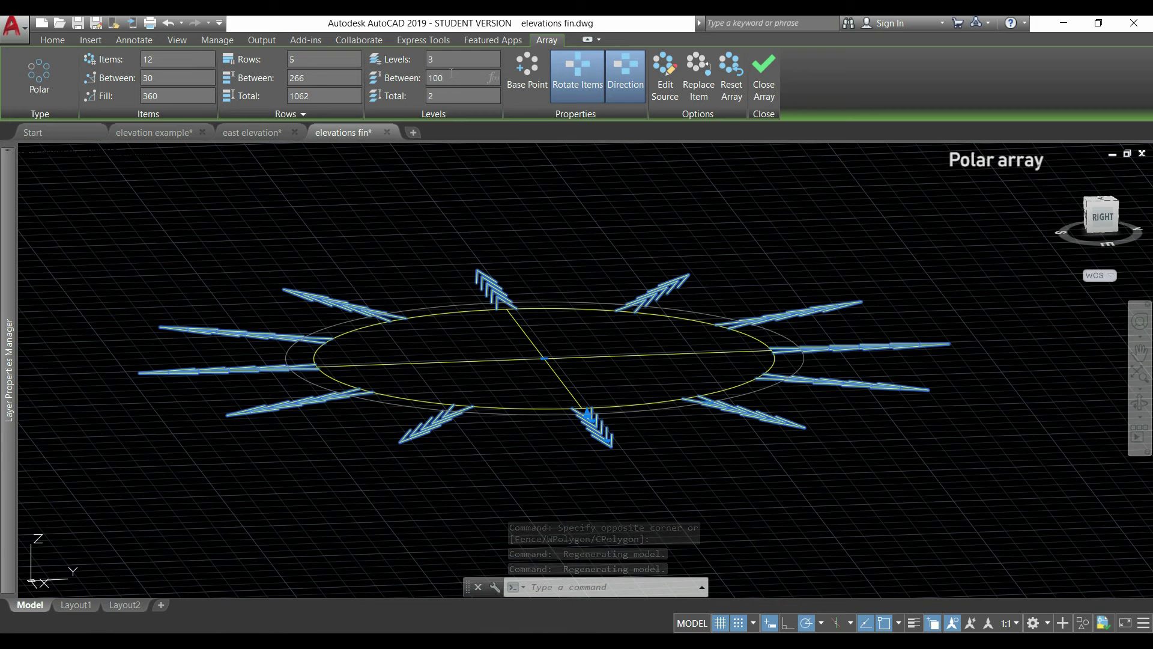
key(Return)
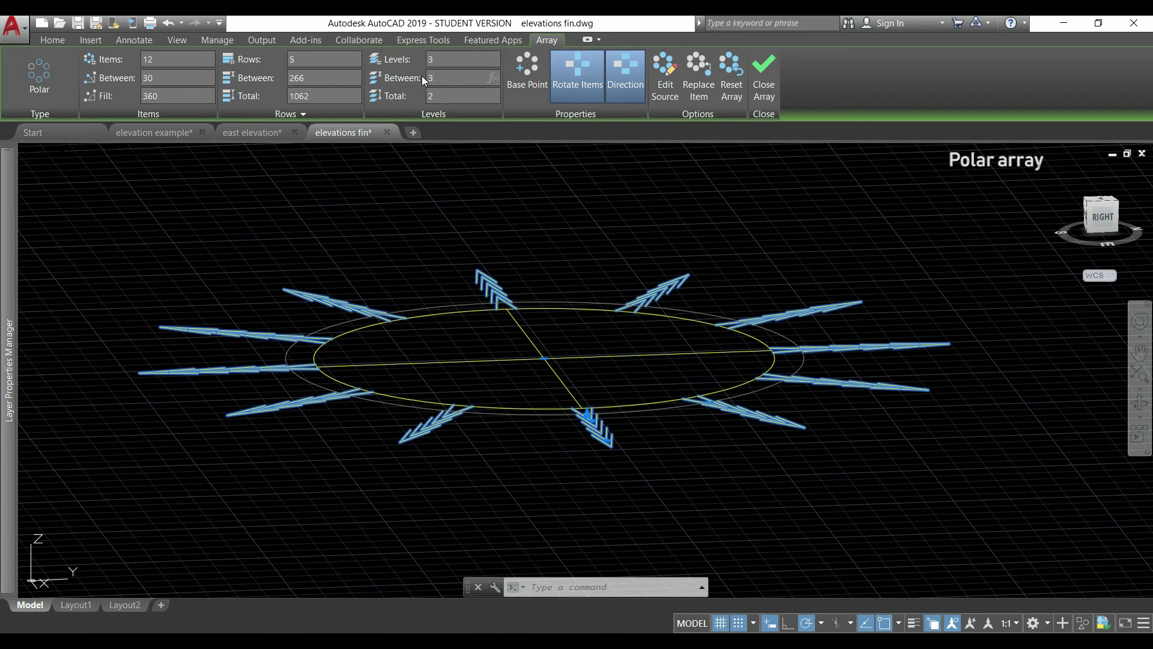
key(Return)
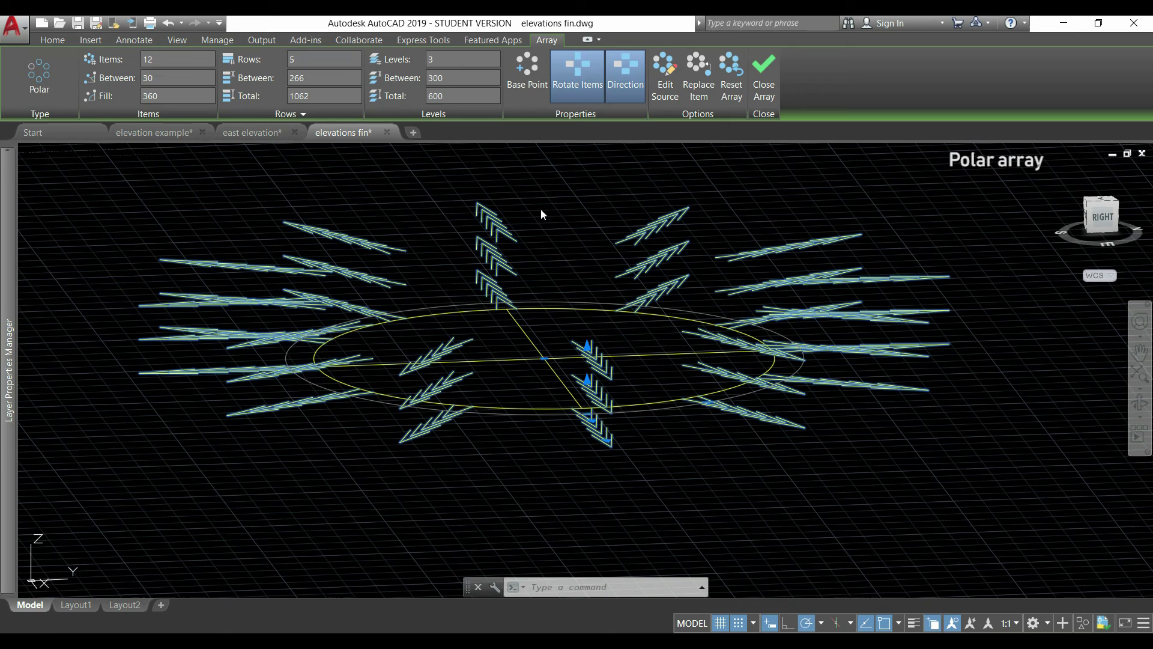
shift+middle_drag(539, 473, 499, 463)
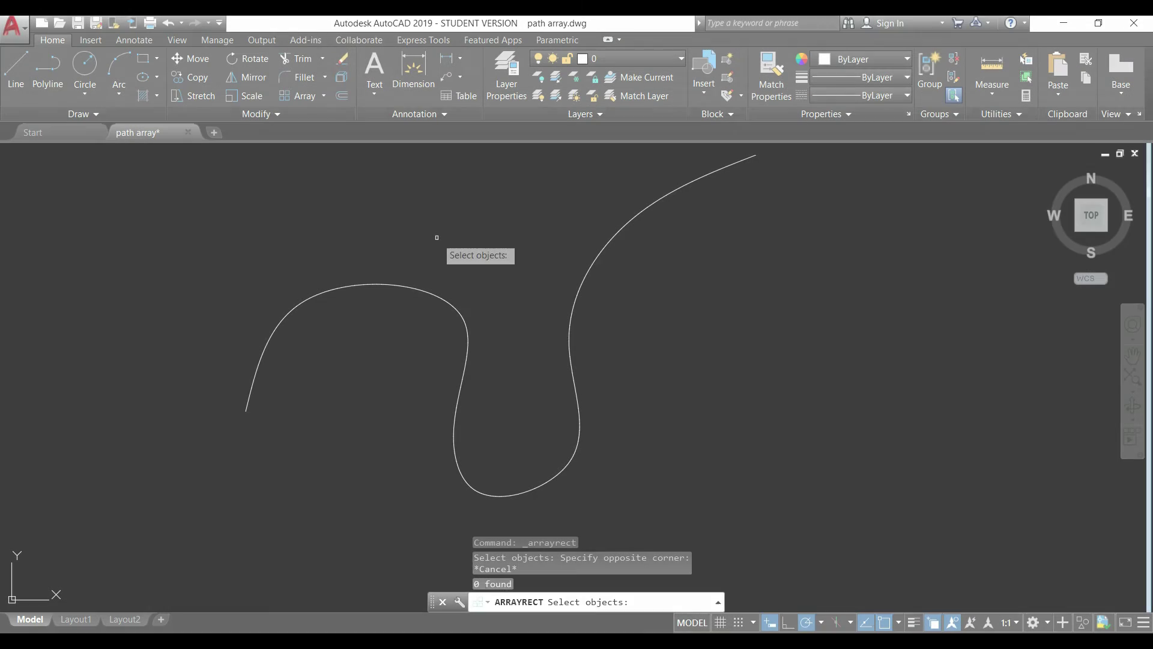
key(Escape)
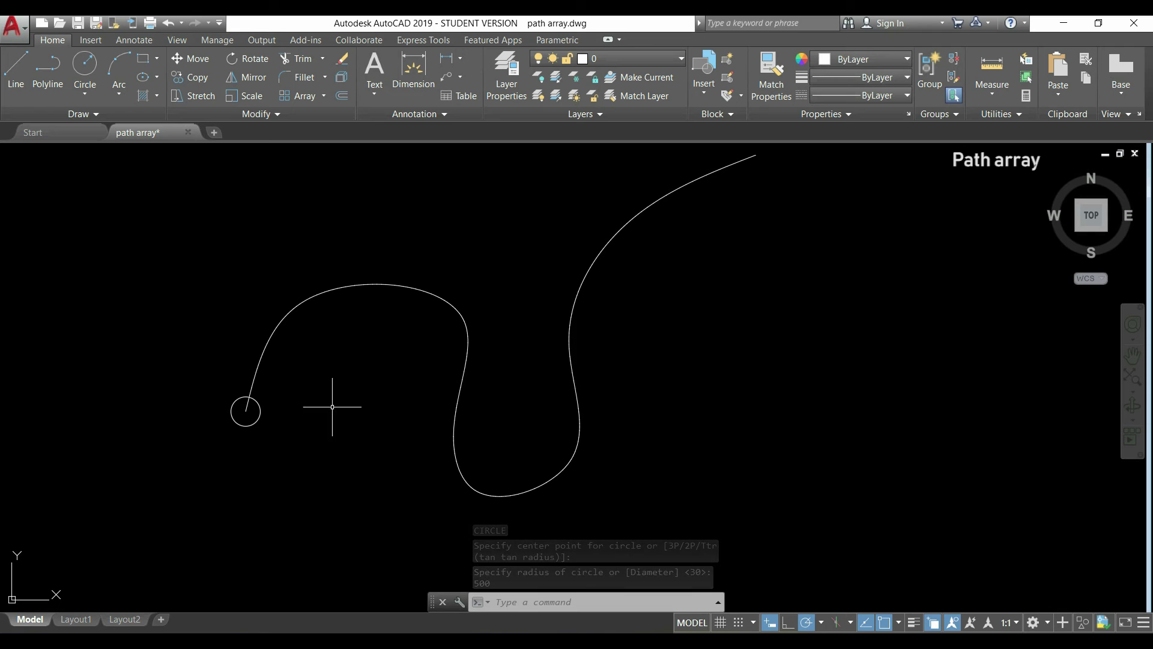
Step: Path-array the small circle along the S-shaped curve: 23 copies spaced 1500 apart
click(325, 95)
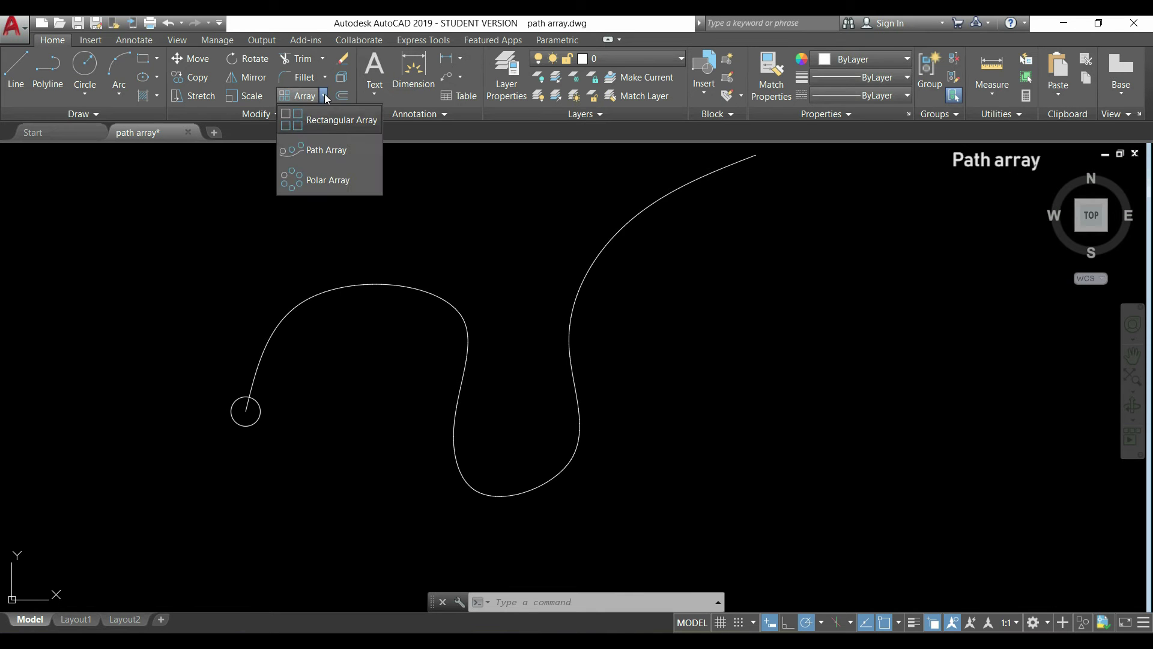
click(371, 151)
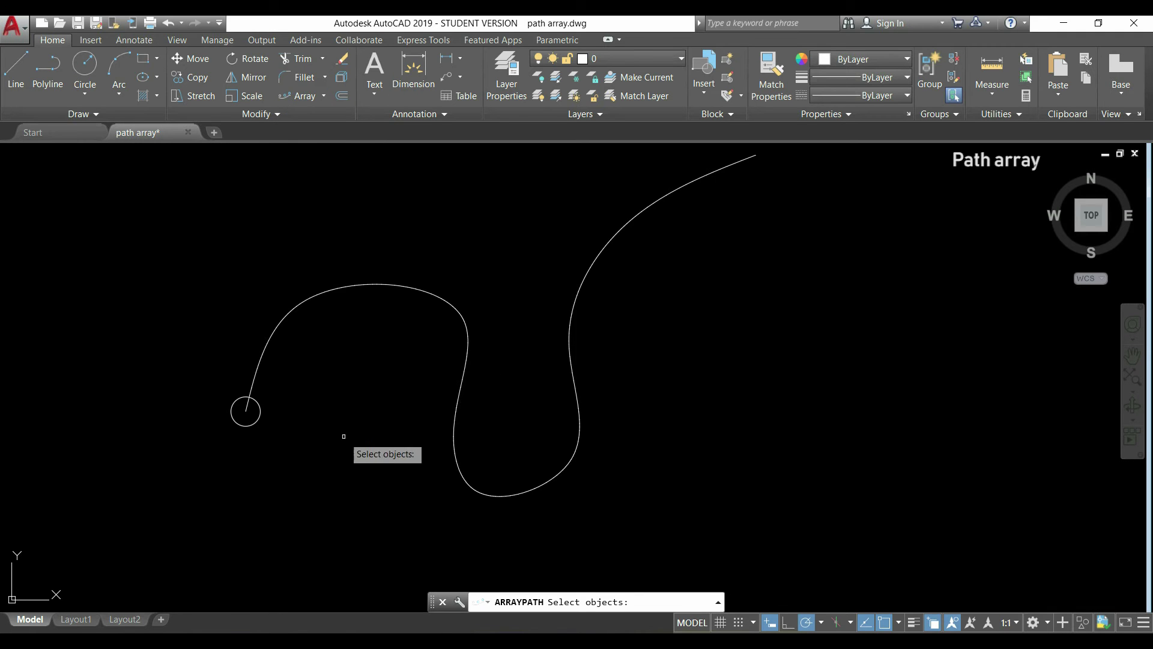
click(261, 419)
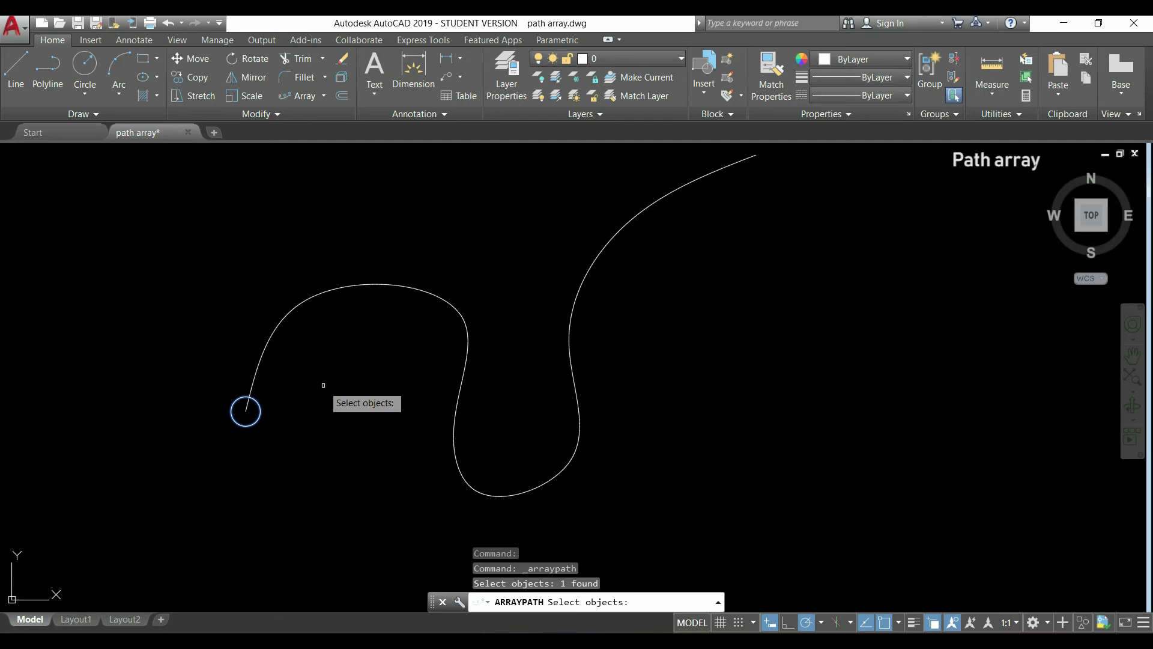
key(Return)
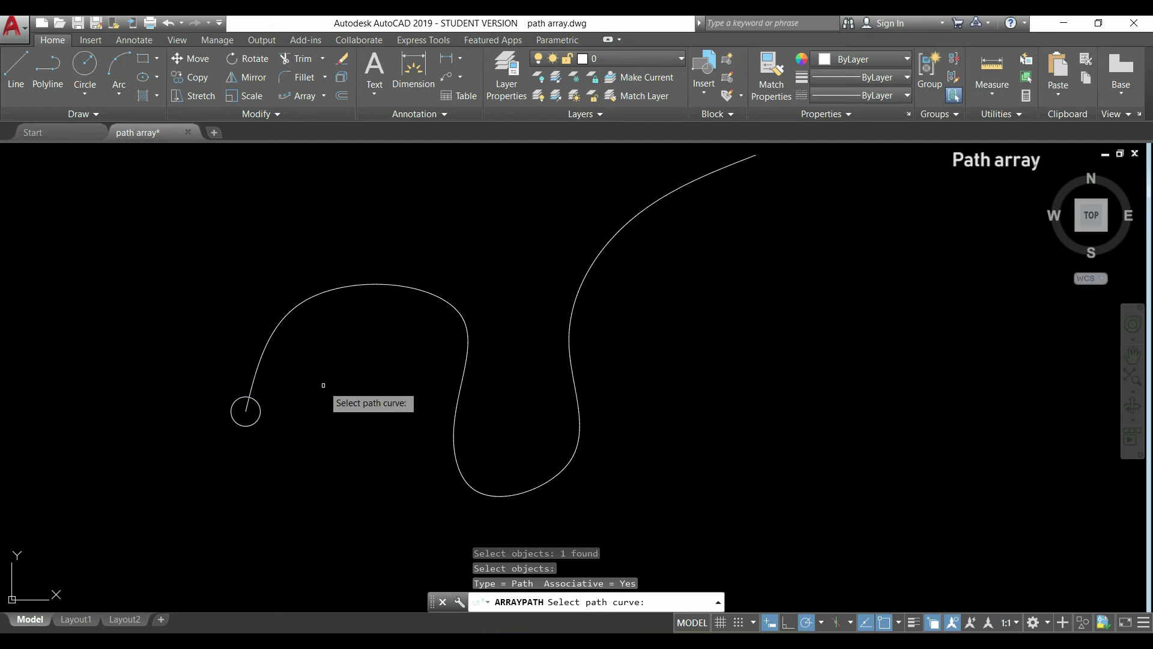
click(281, 322)
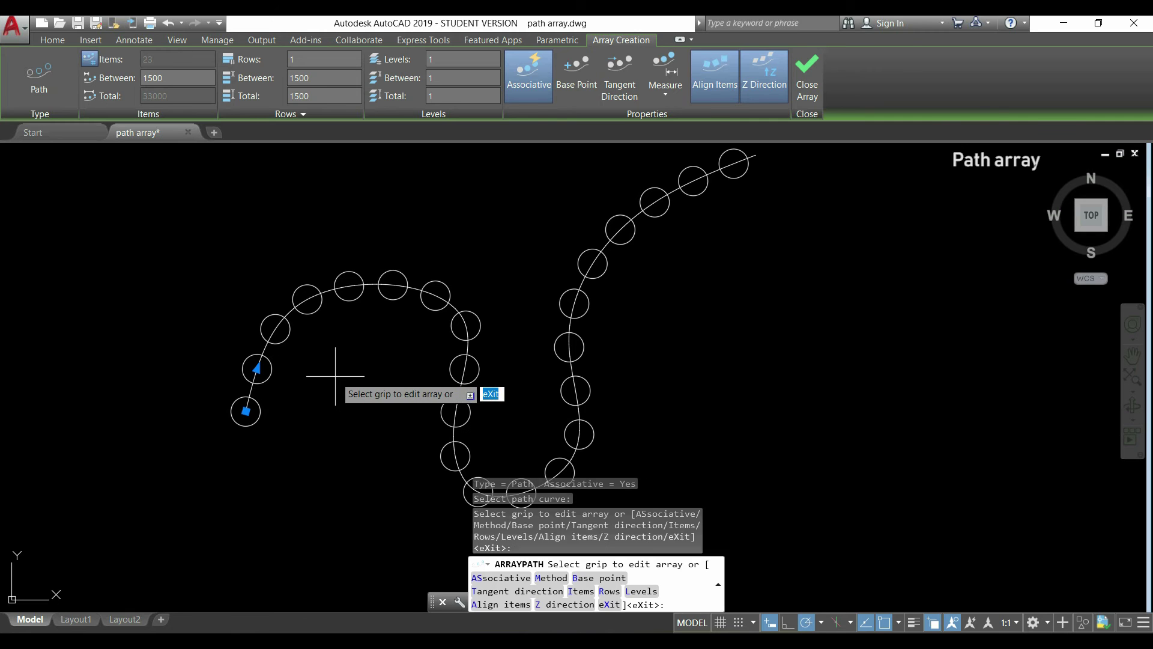
Step: Finish the path array, then drag its spacing grip to spread the circles farther apart
key(Return)
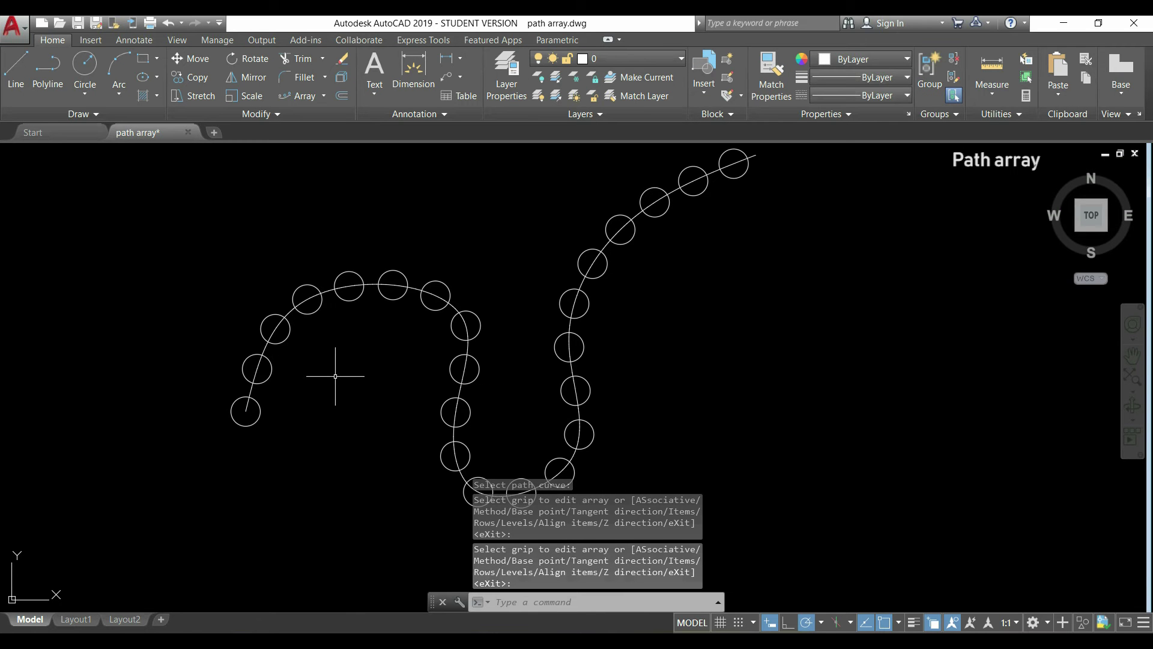
click(253, 424)
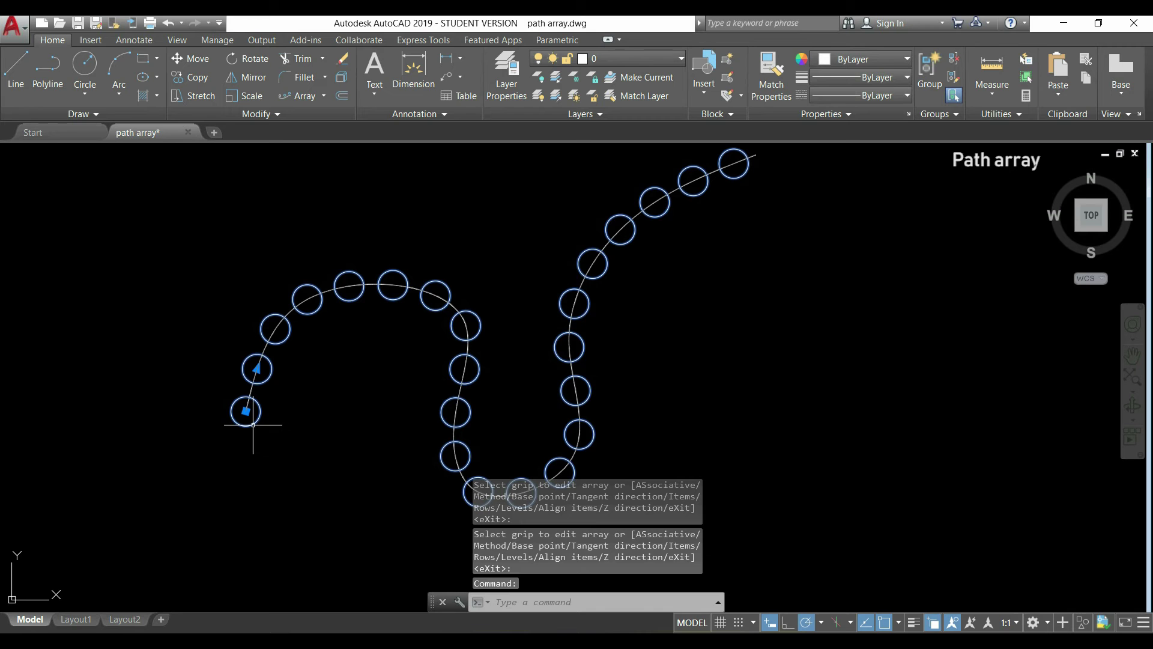
key(Escape)
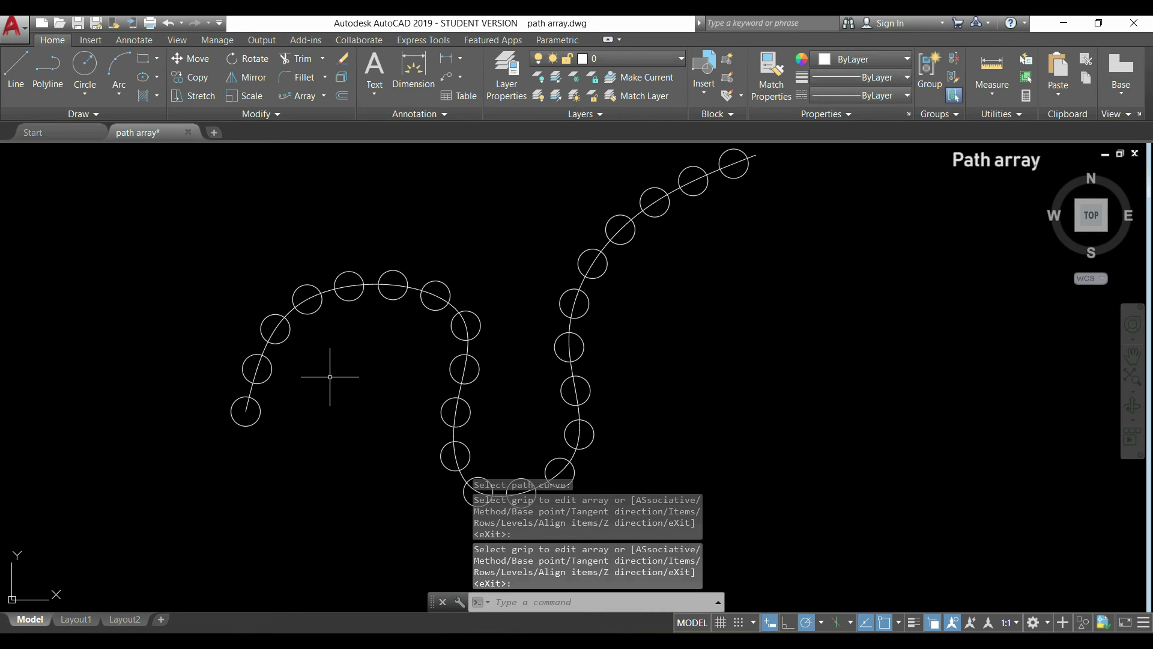
click(254, 424)
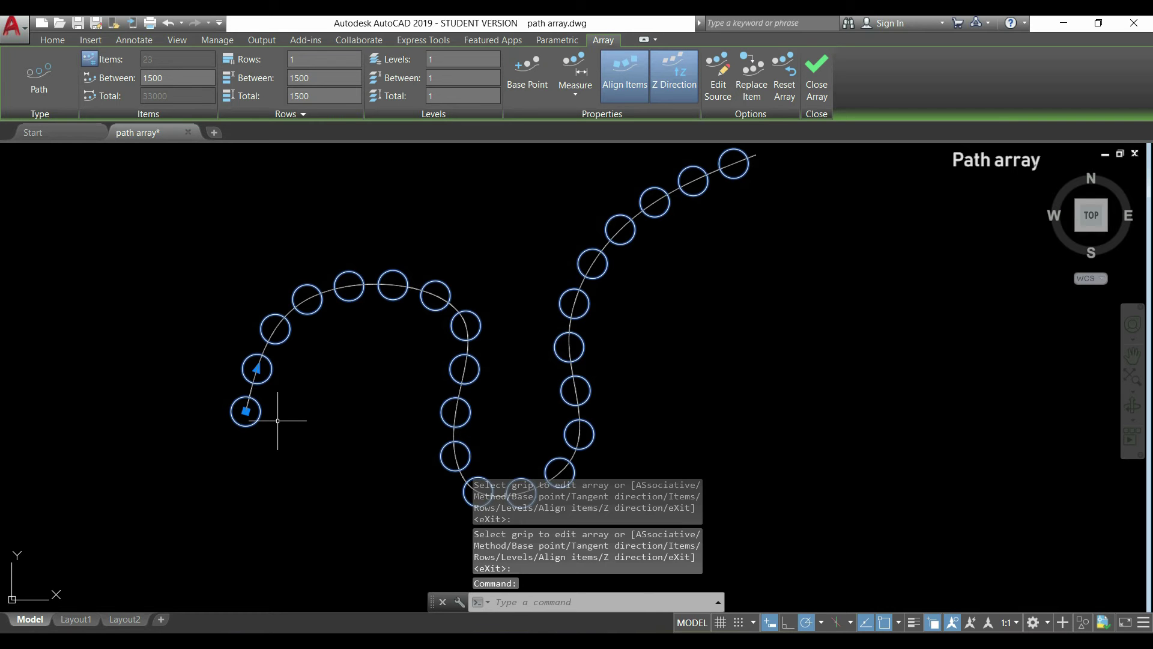
click(256, 369)
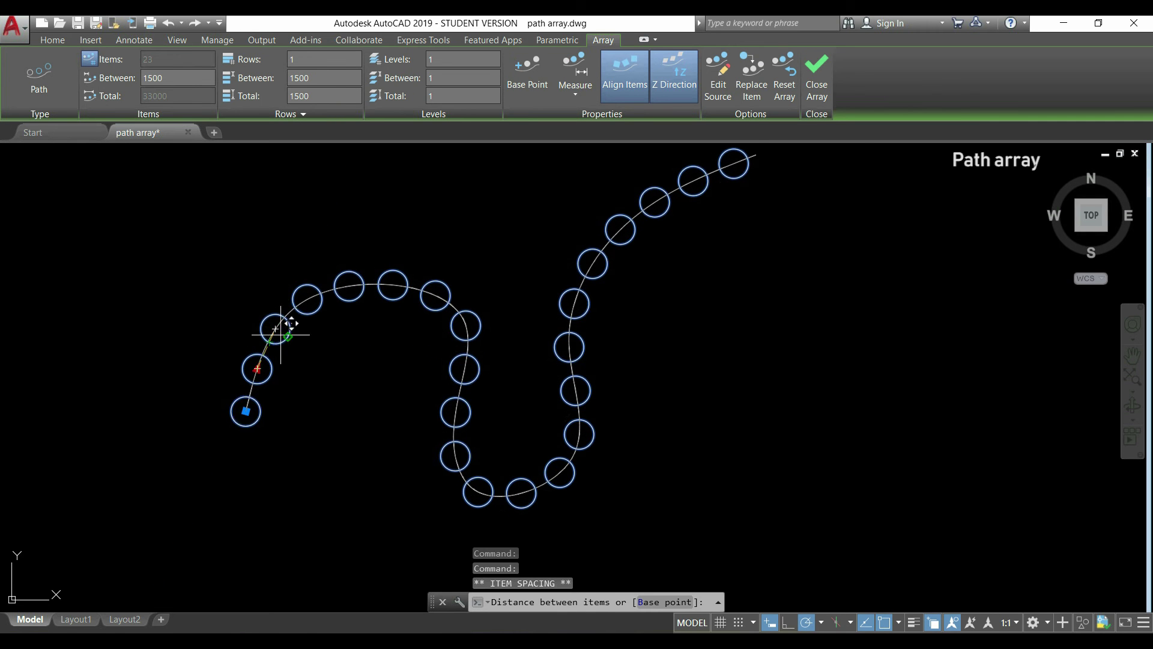
scroll(271, 328, up, 2)
click(251, 355)
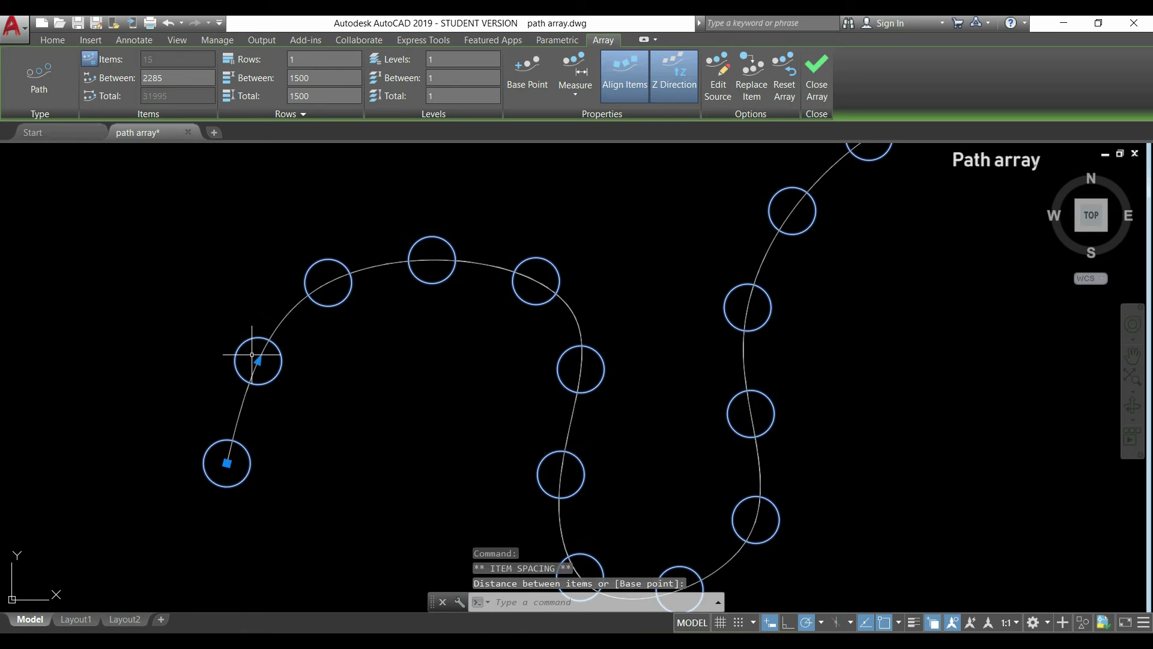
scroll(309, 368, down, 1)
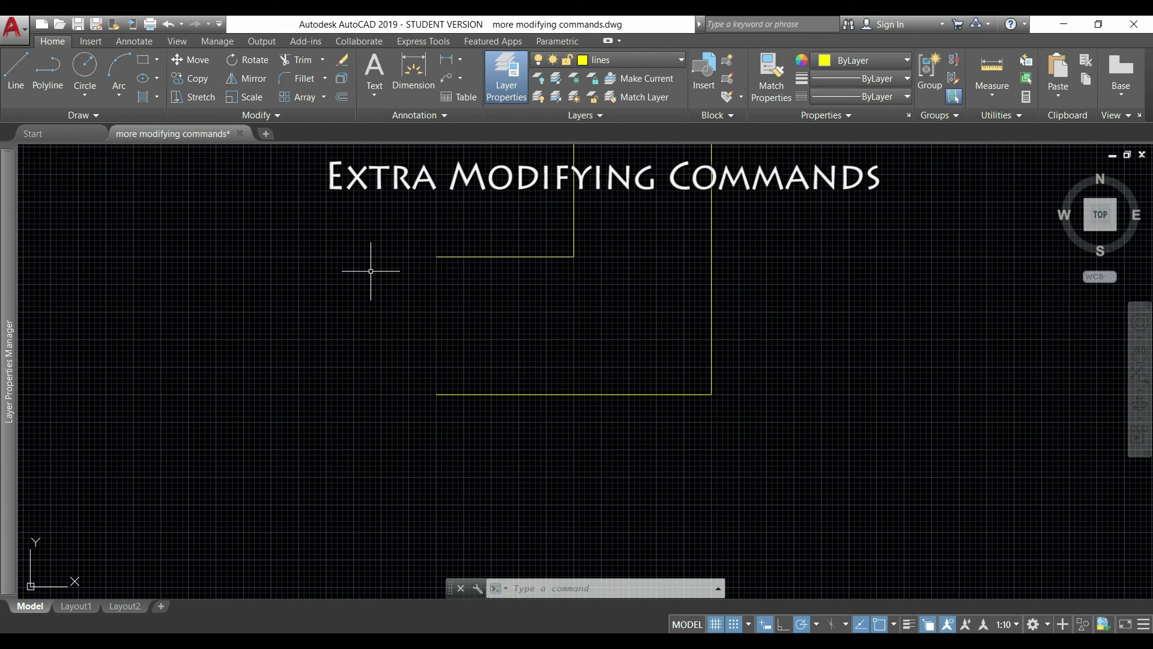
Step: Start the Lengthen command from the expanded Modify panel
click(274, 115)
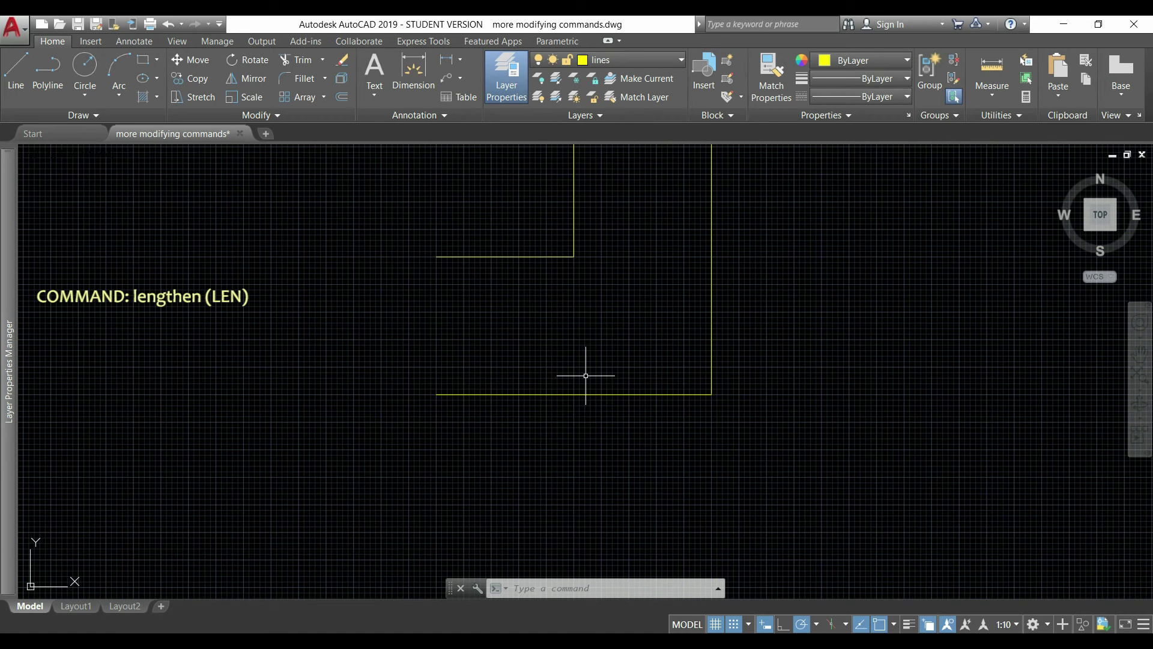
click(273, 116)
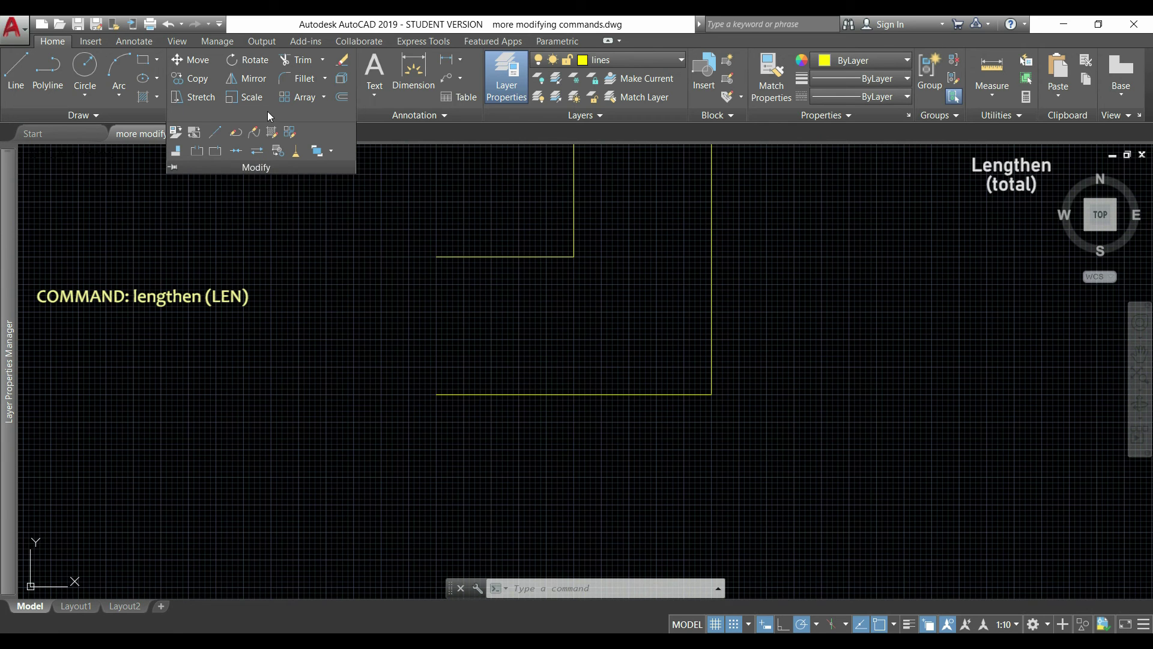
click(215, 133)
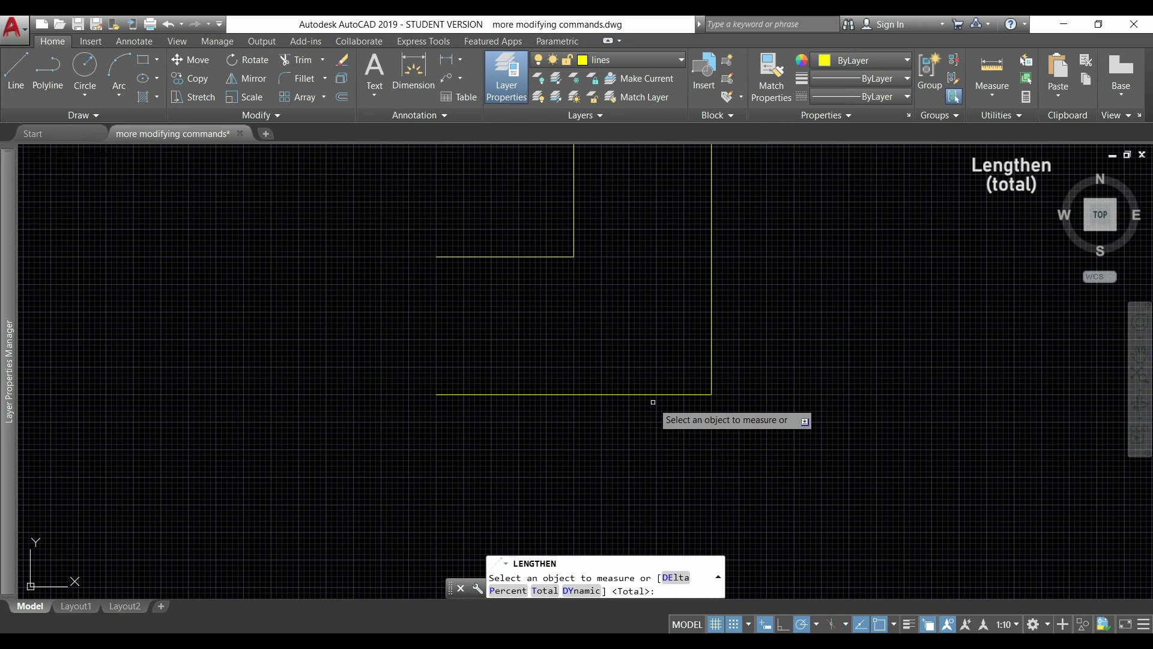
Step: Lengthen the 50-unit bottom line to a total length of 60
click(631, 394)
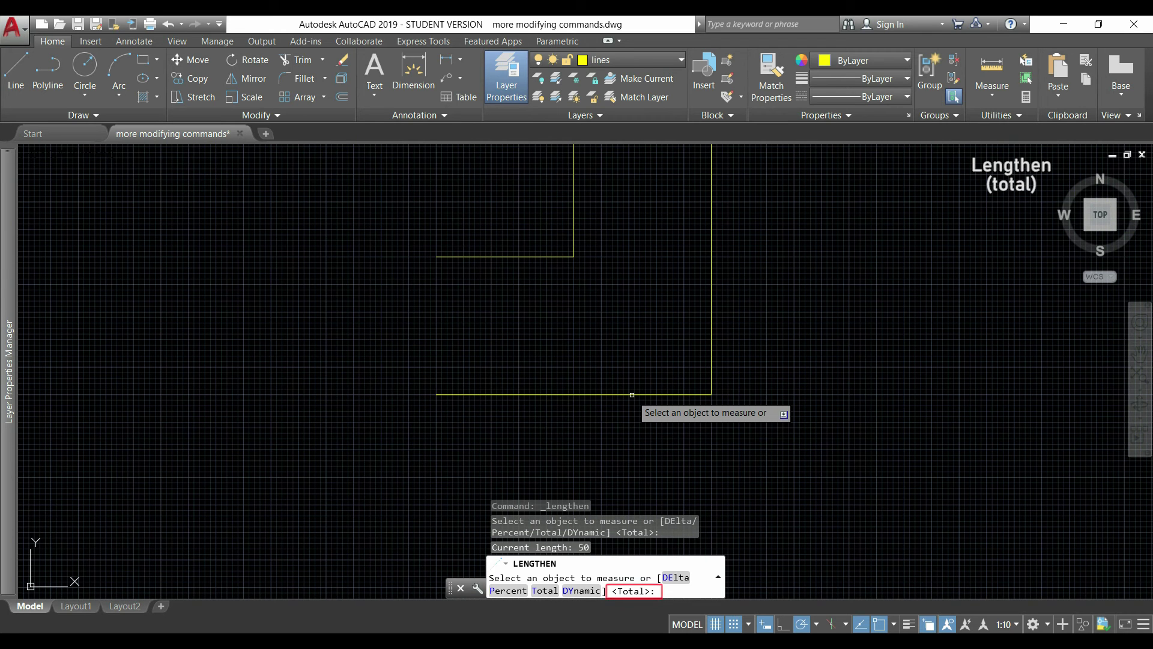
key(Return)
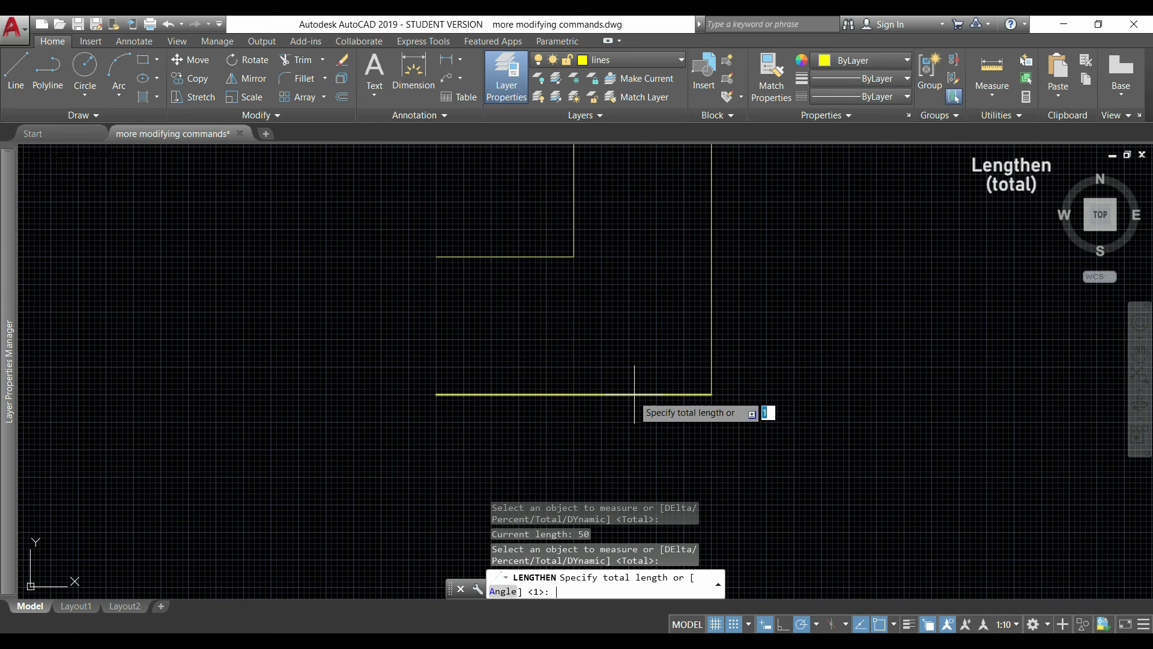
text(600)
key(BackSpace)
key(Return)
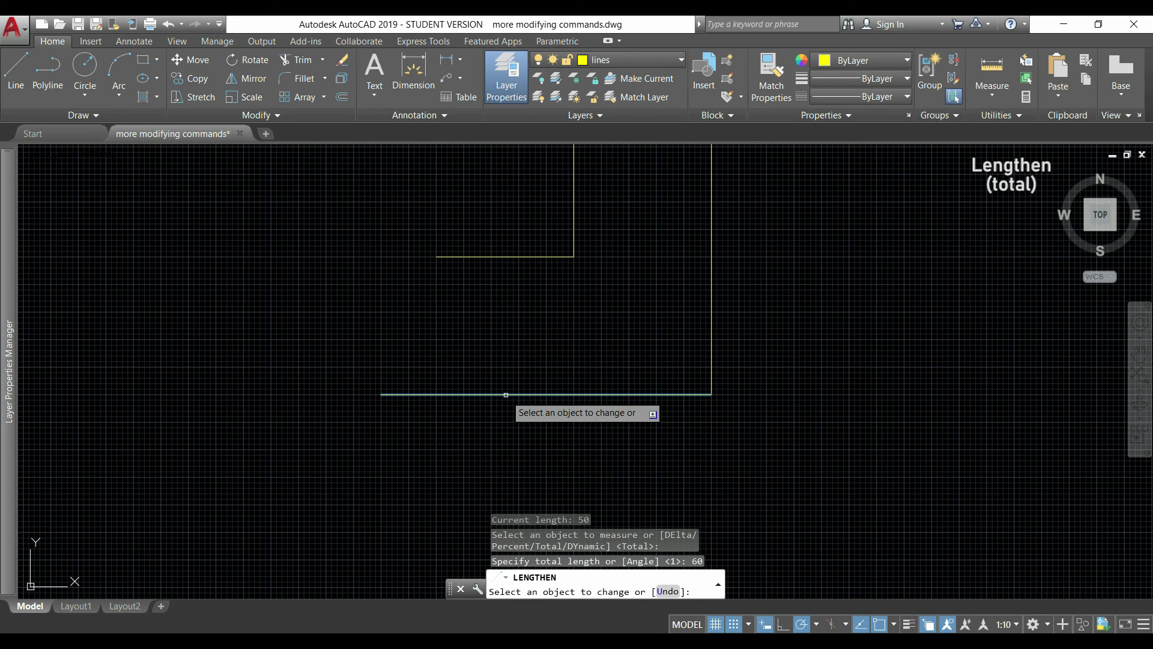
click(506, 394)
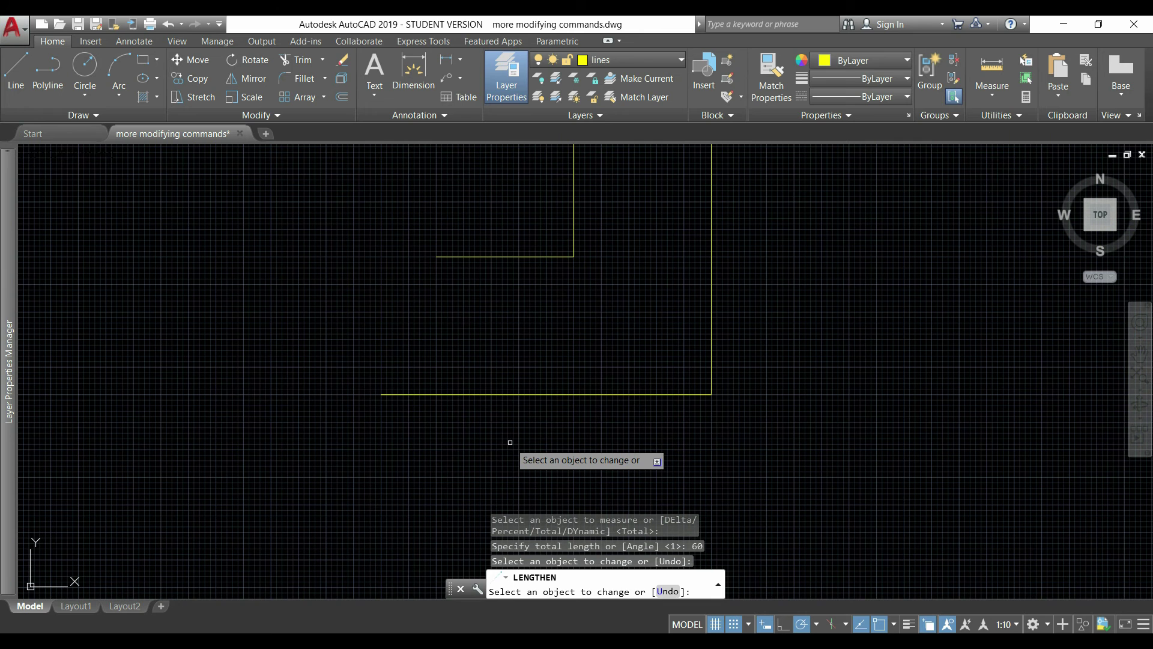
key(Return)
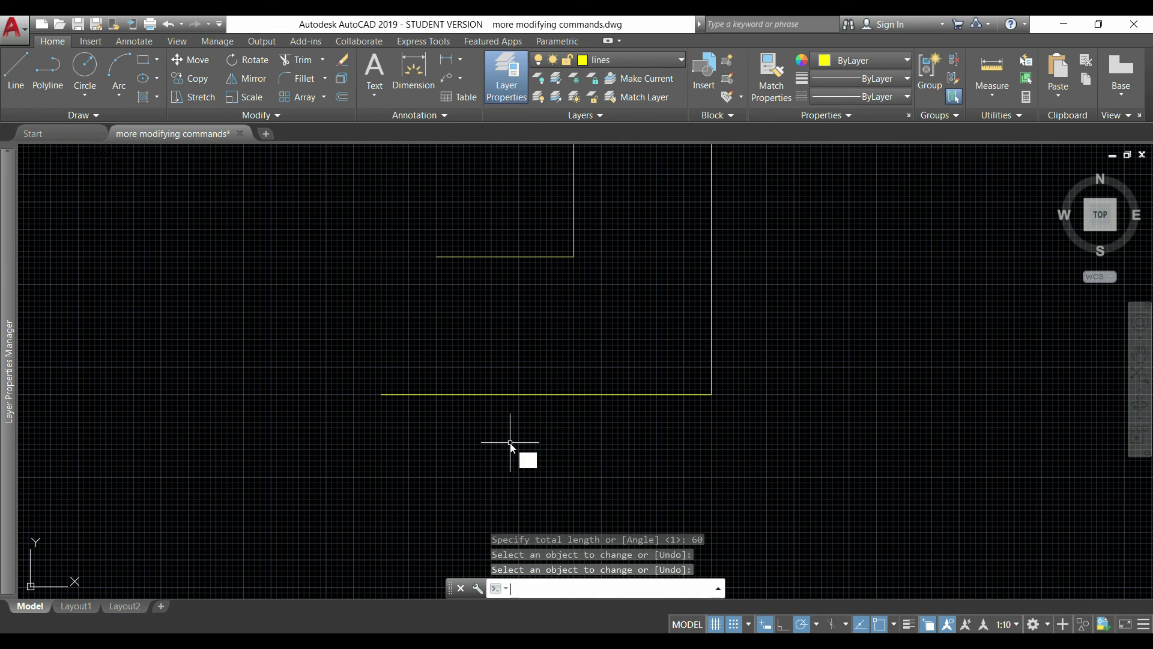
Step: Restart LENGTHEN (LEN) with the Delta option set to 20
text(LEN)
key(Return)
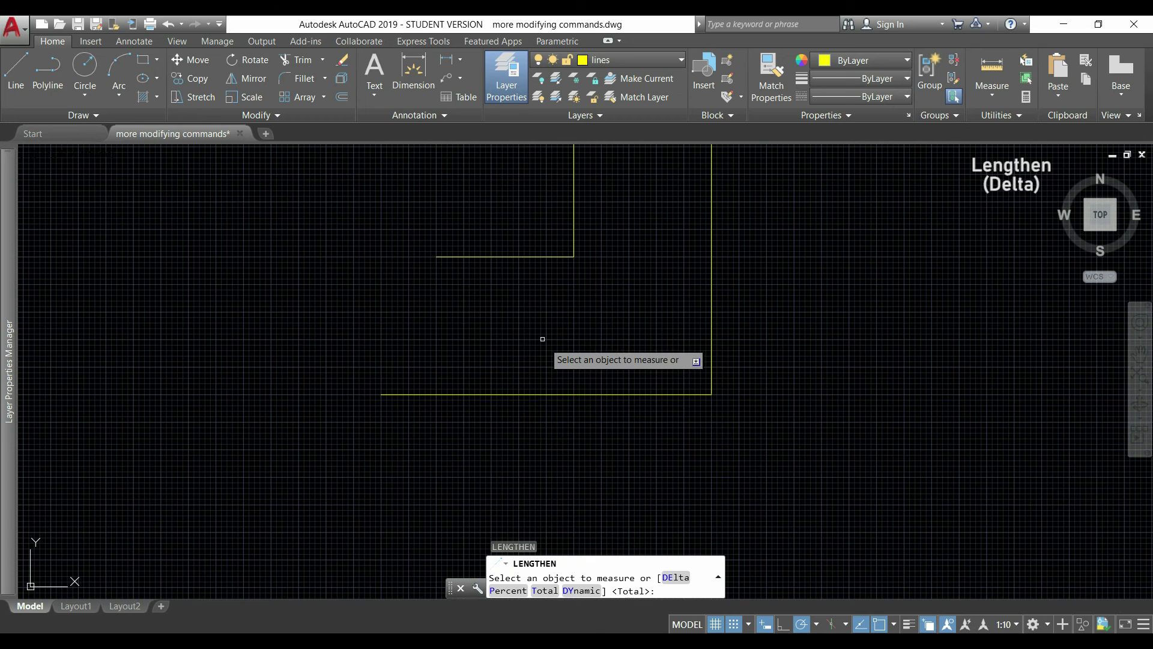
text(de)
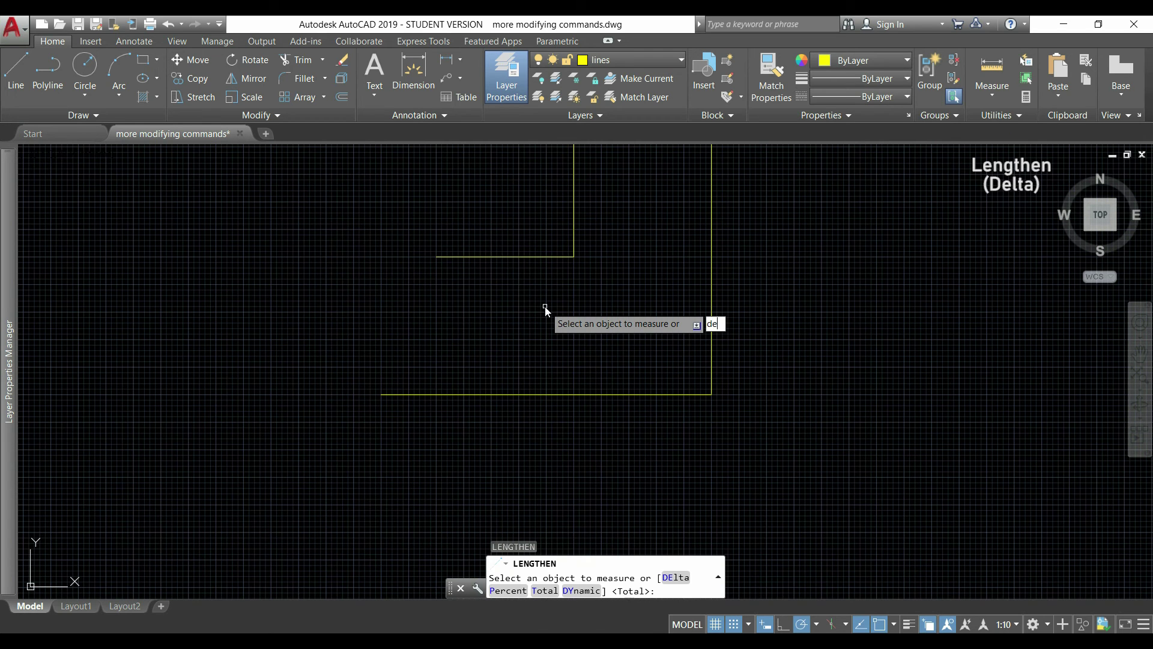
key(Return)
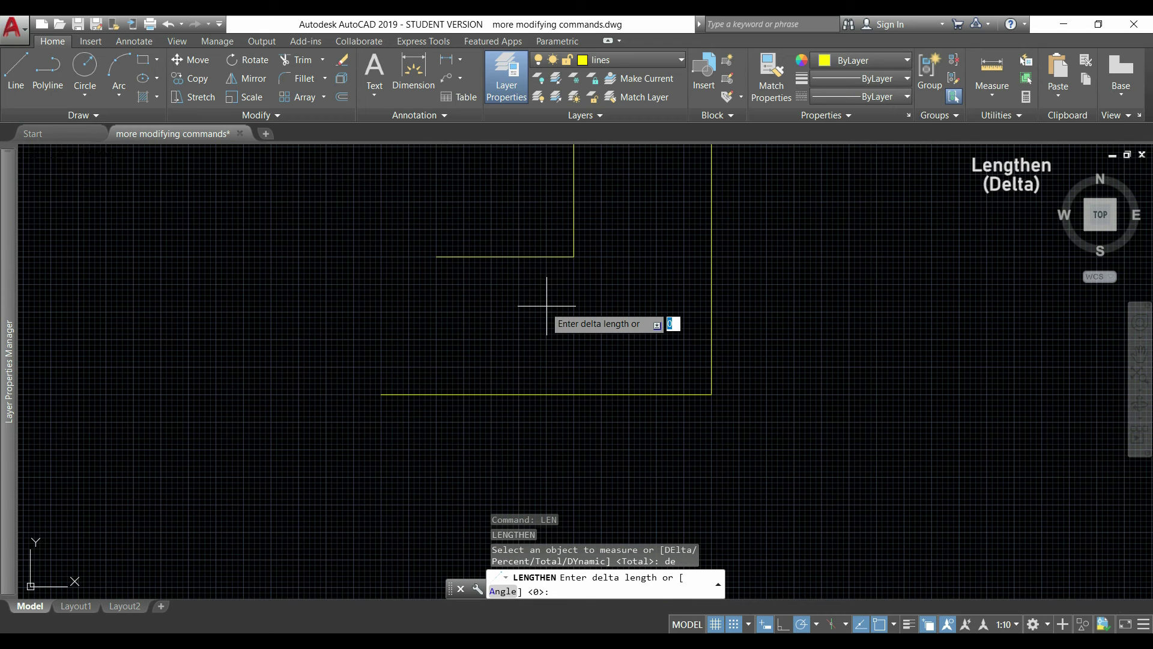
text(1)
key(BackSpace)
text(20)
key(Return)
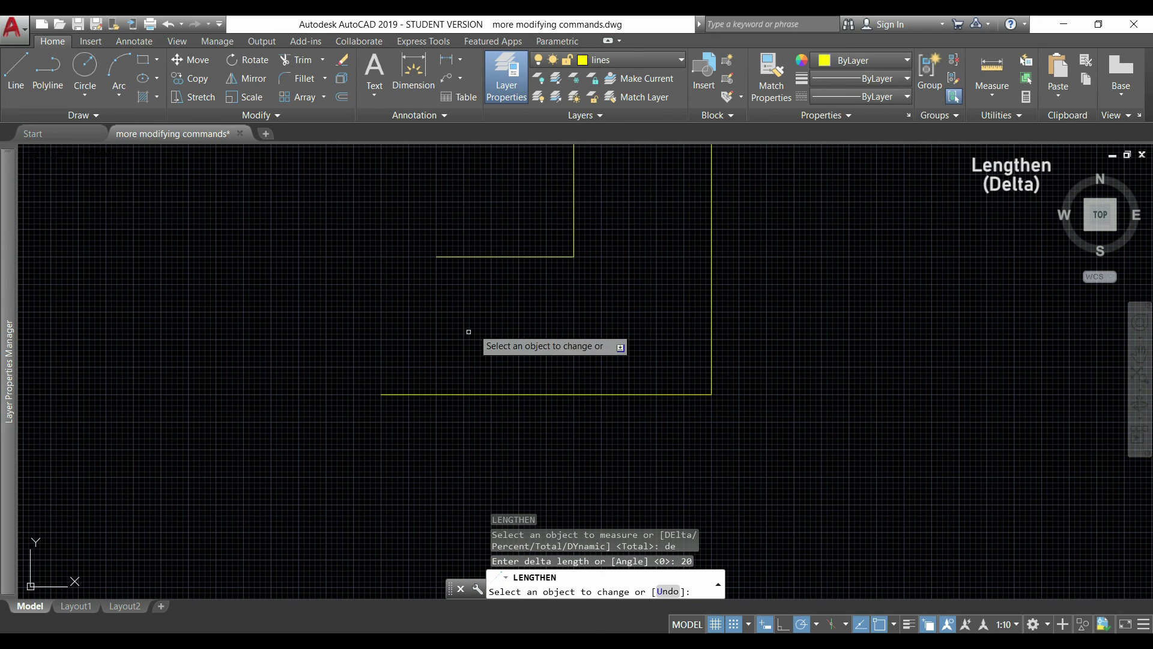
Step: Extend the bottom line's right end repeatedly in 20-unit increments
click(400, 394)
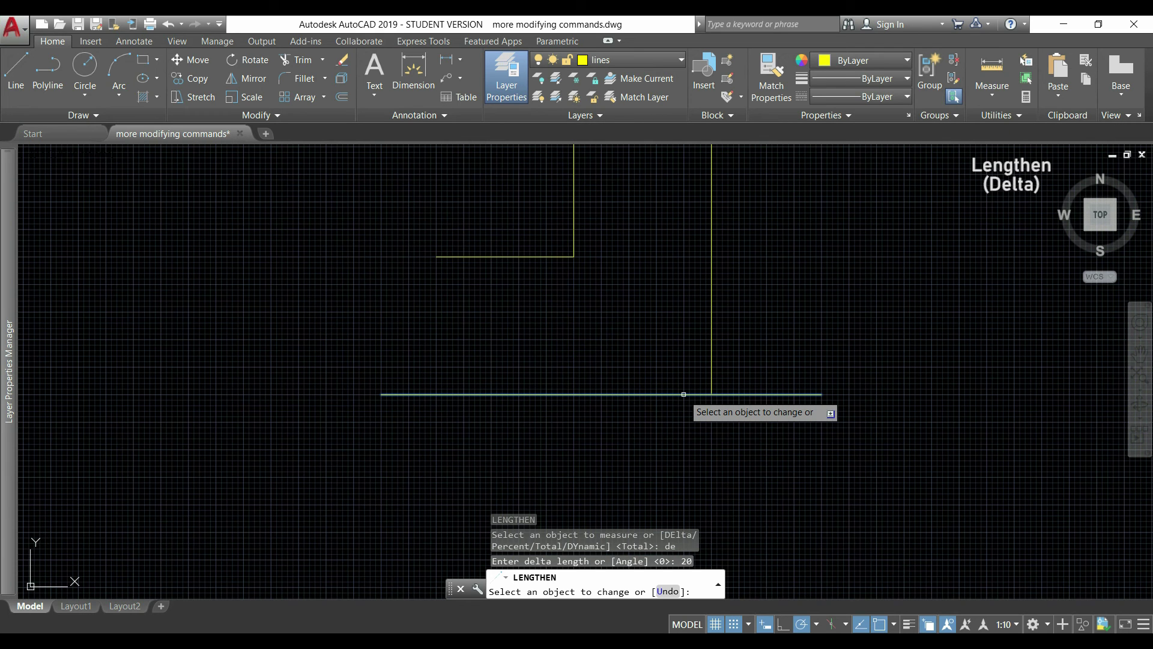
click(683, 394)
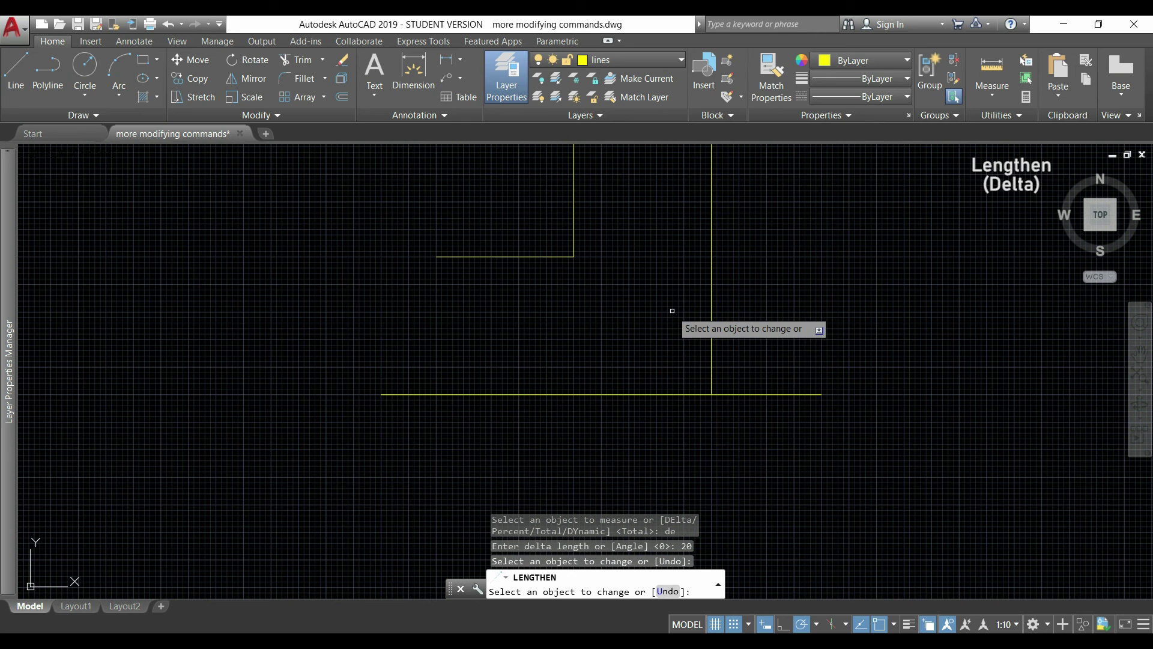
click(767, 395)
click(769, 396)
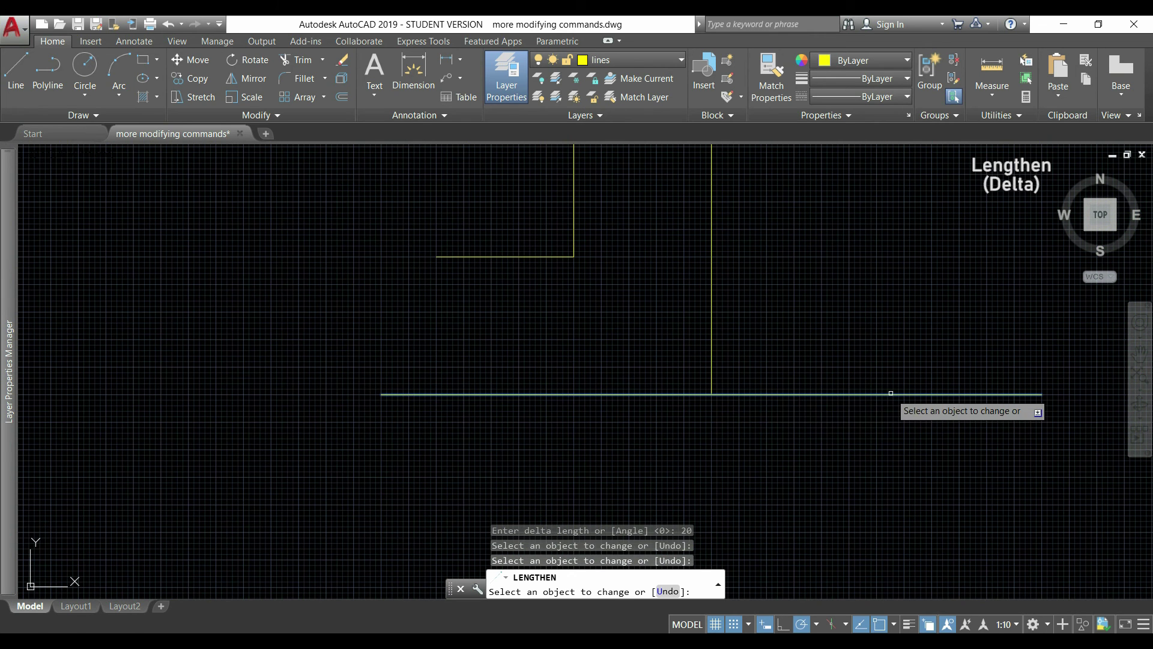
click(891, 394)
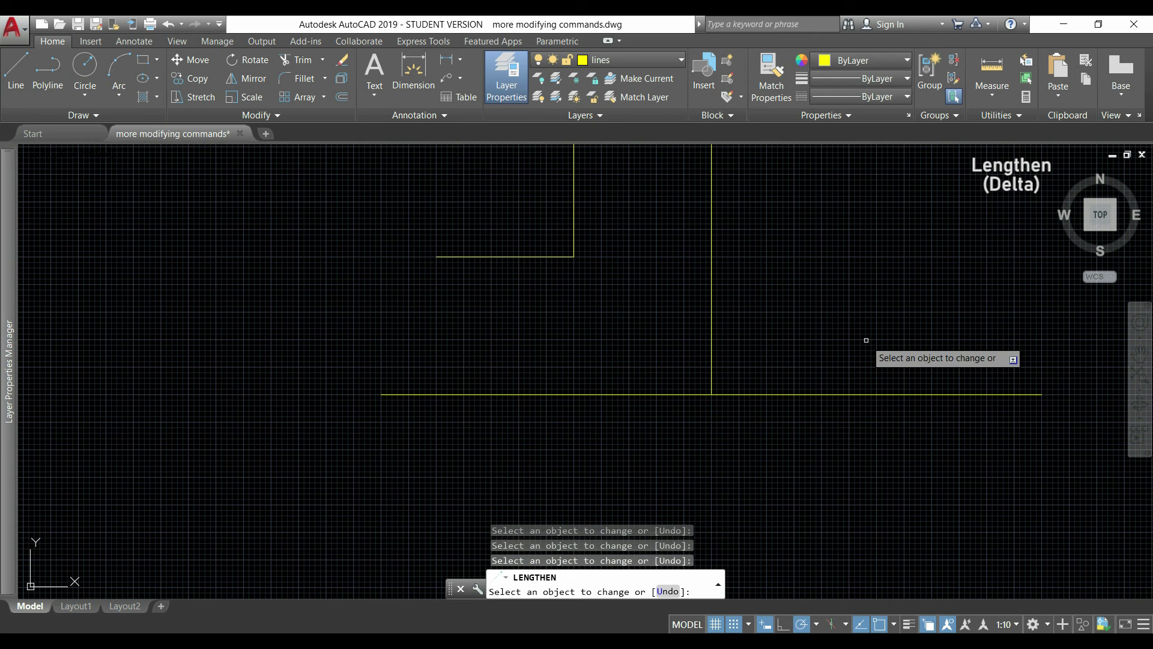
key(Return)
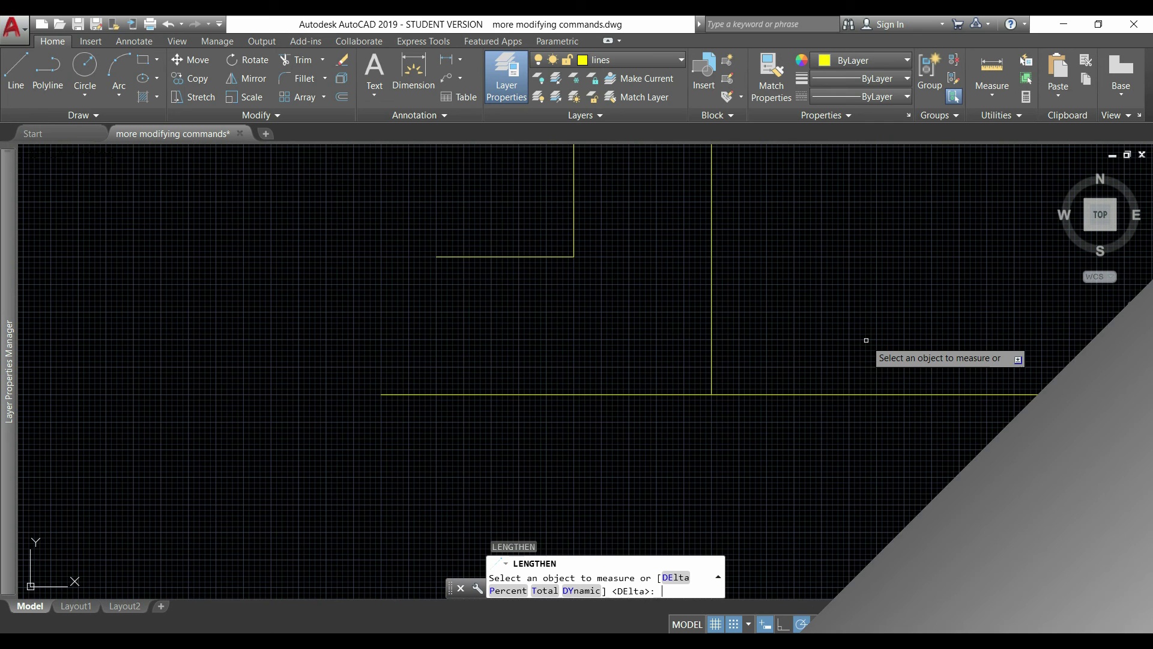
Step: Shorten the upper short line to 70% of its length with the Percent option
text(p)
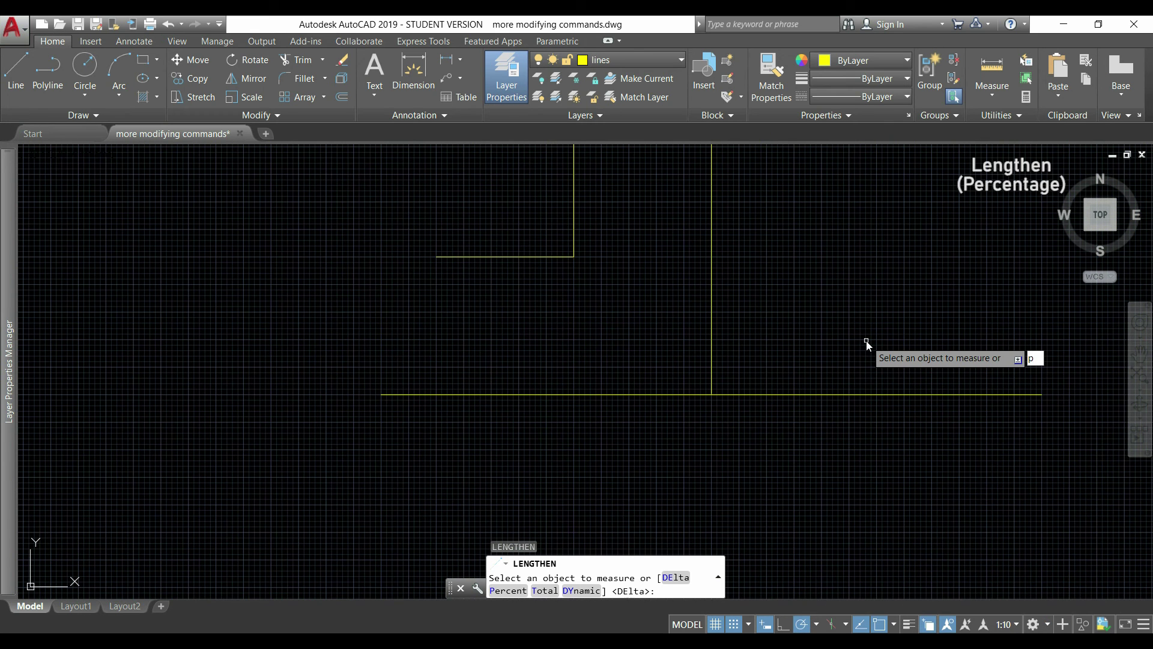
key(Return)
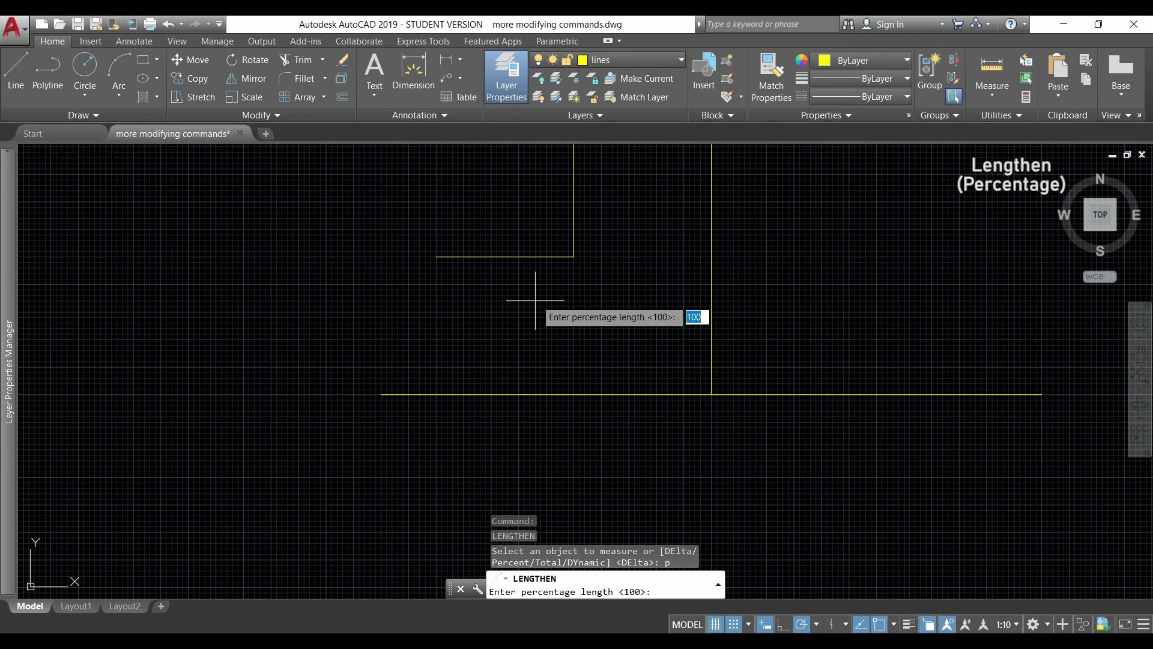
text(70)
key(Return)
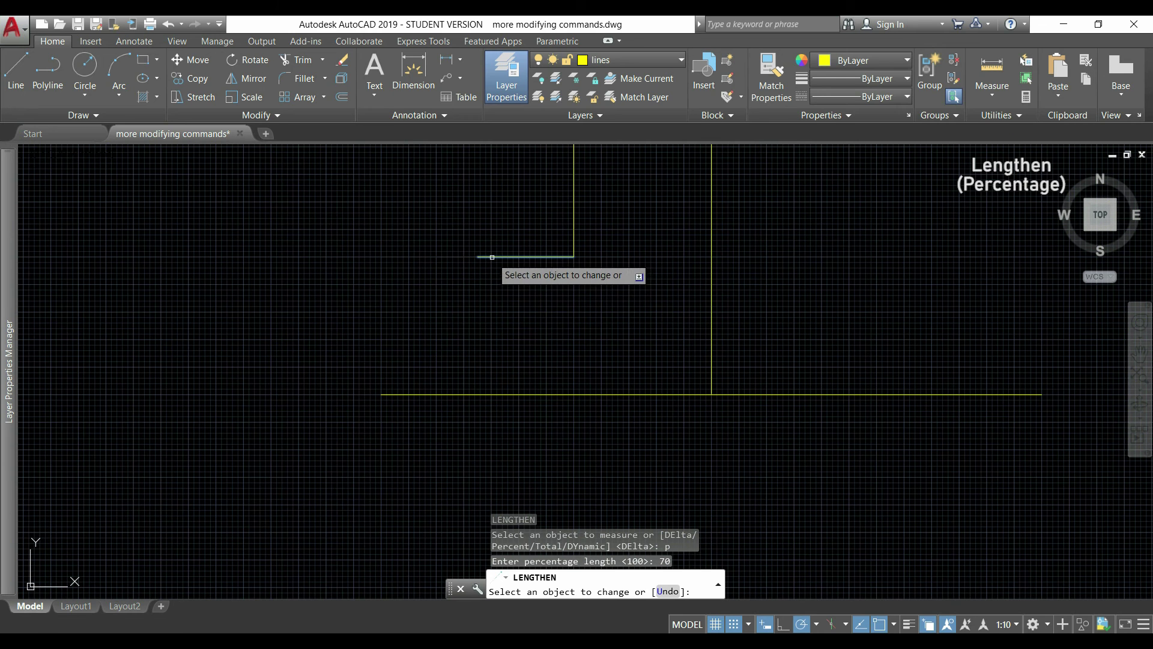
click(532, 258)
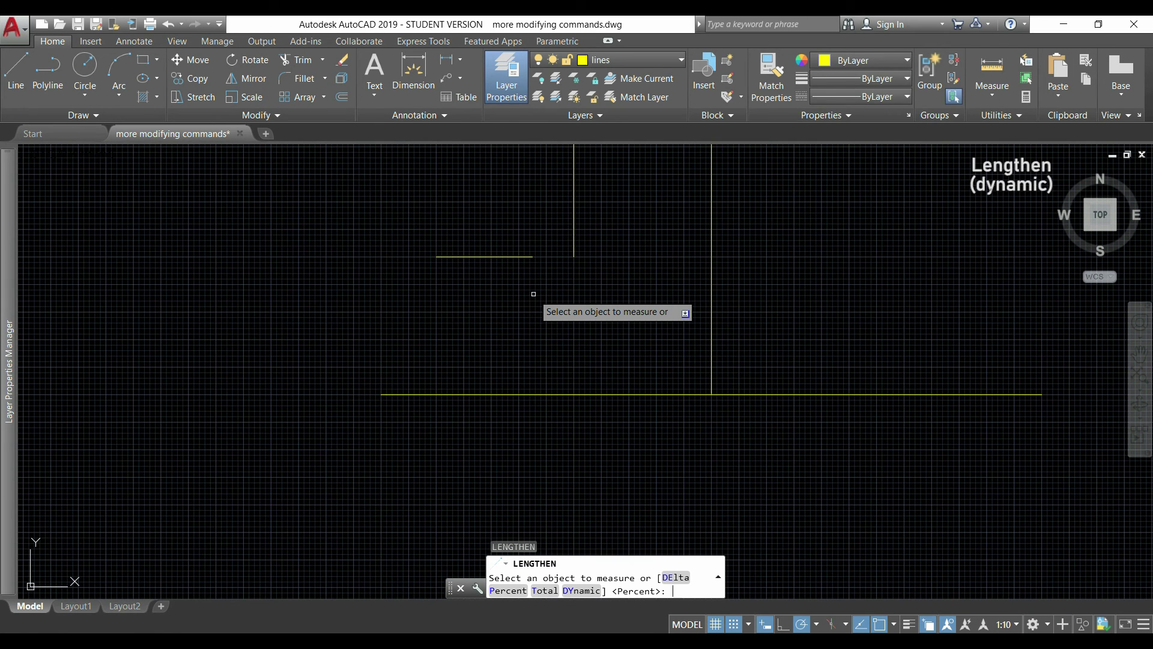
Step: Dynamically drag the upper line's right end to the tall vertical line's midpoint
text(dy)
key(Return)
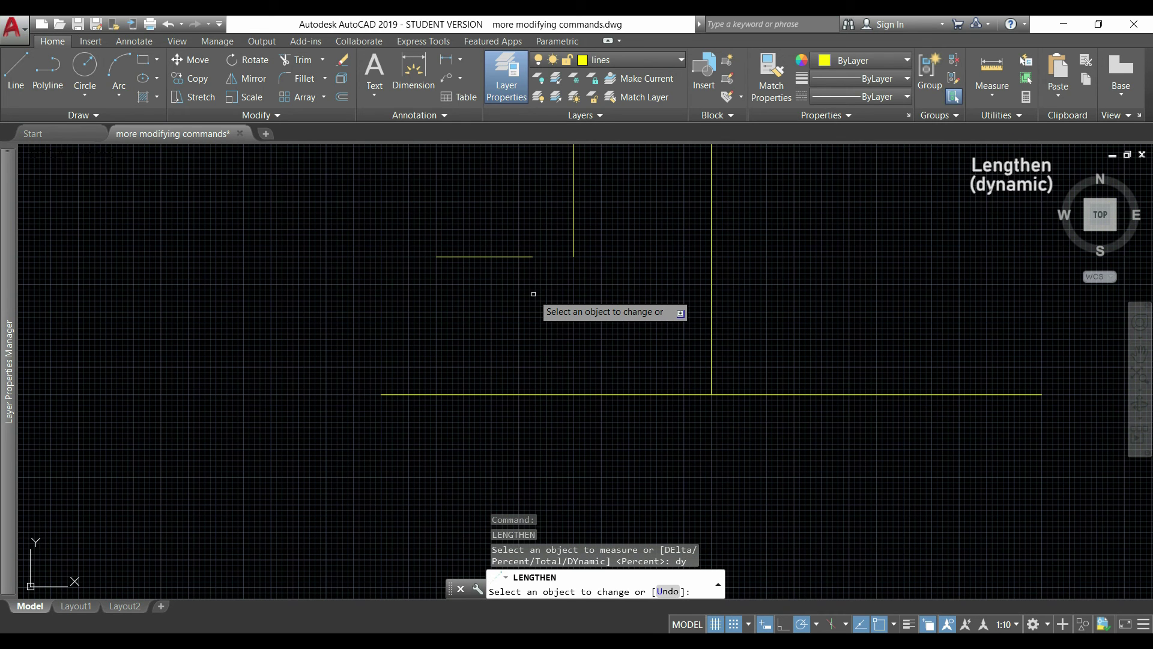
click(508, 257)
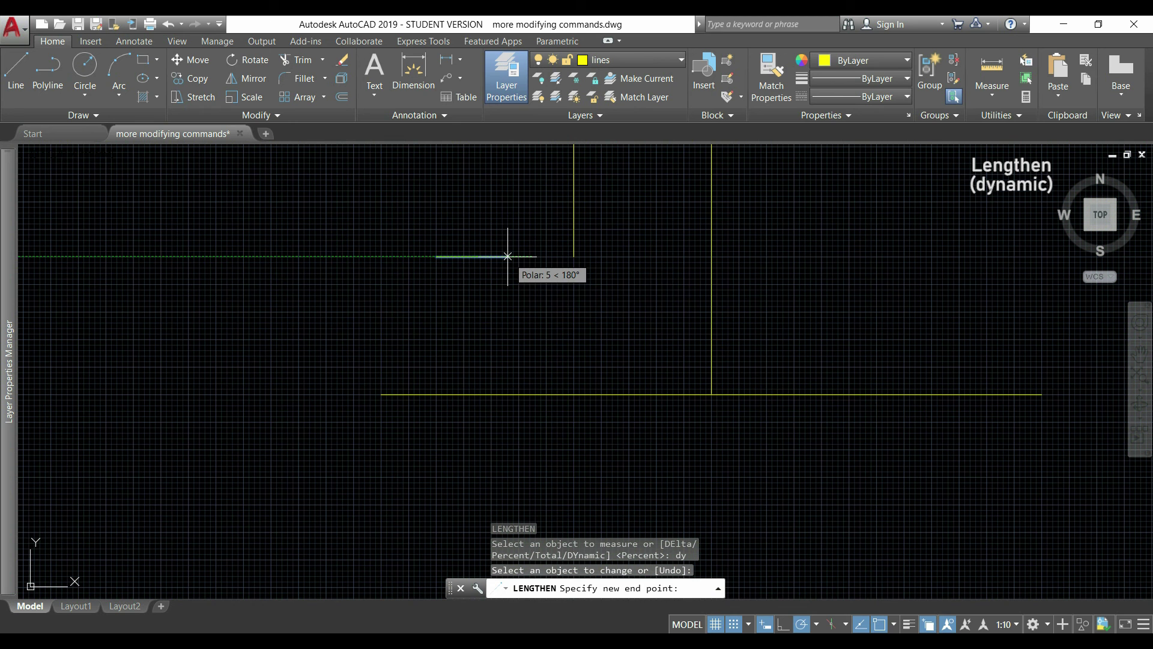
click(597, 257)
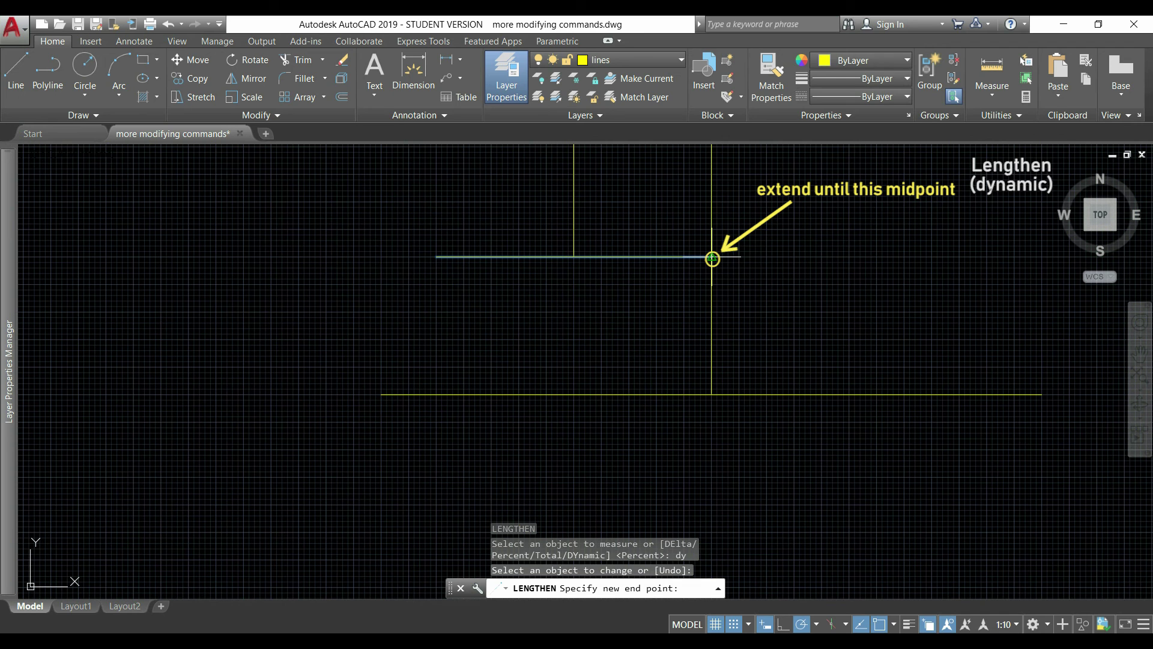
click(712, 259)
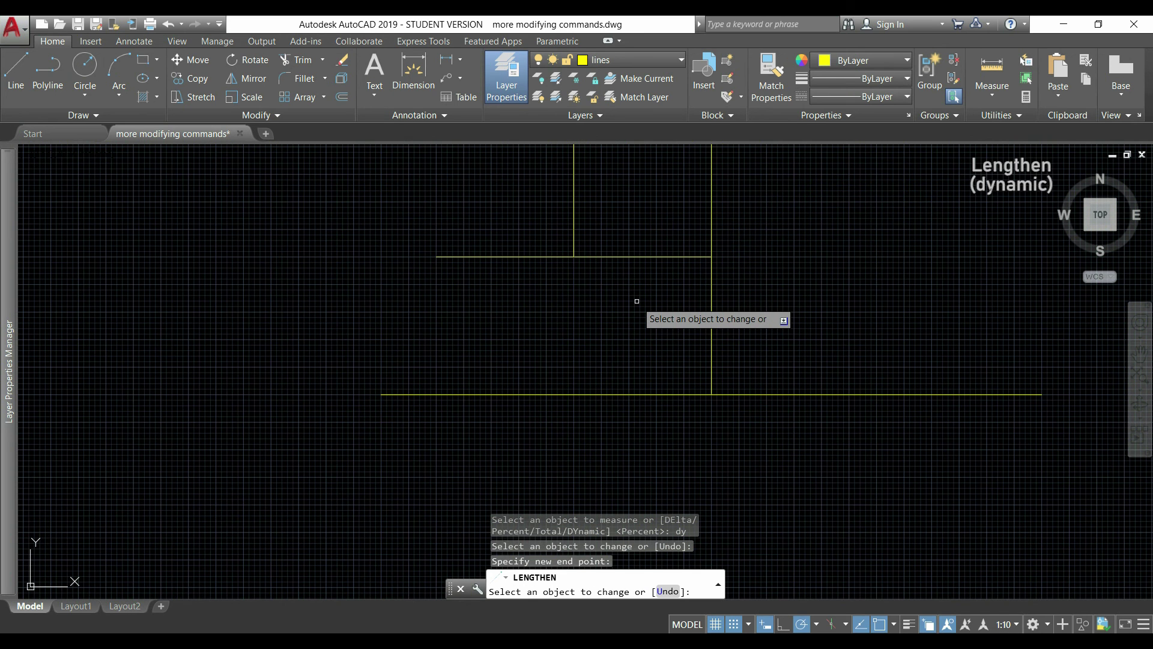
key(Return)
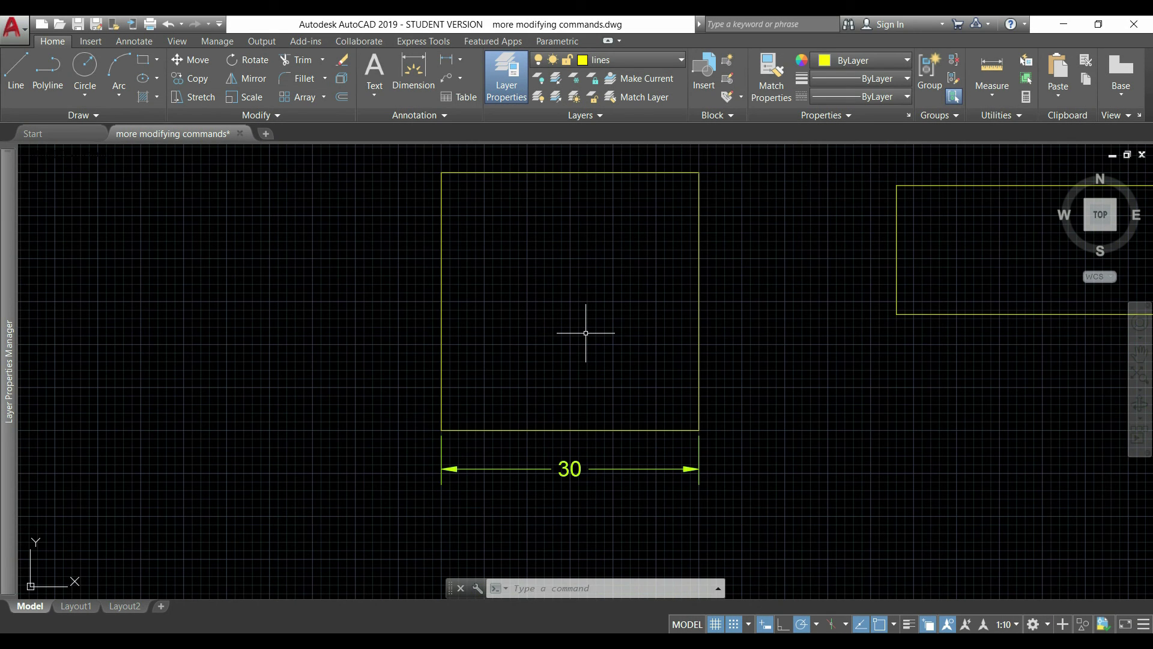
Step: Run BREAK on the square's bottom edge, choosing to specify the first point
click(278, 116)
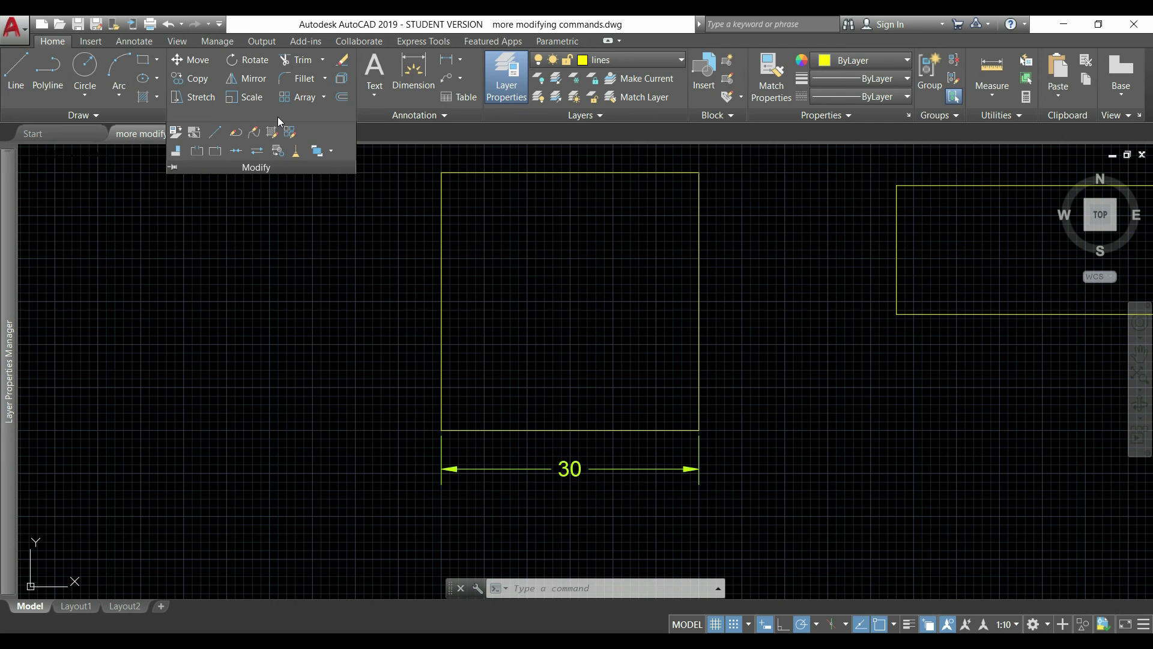
click(198, 151)
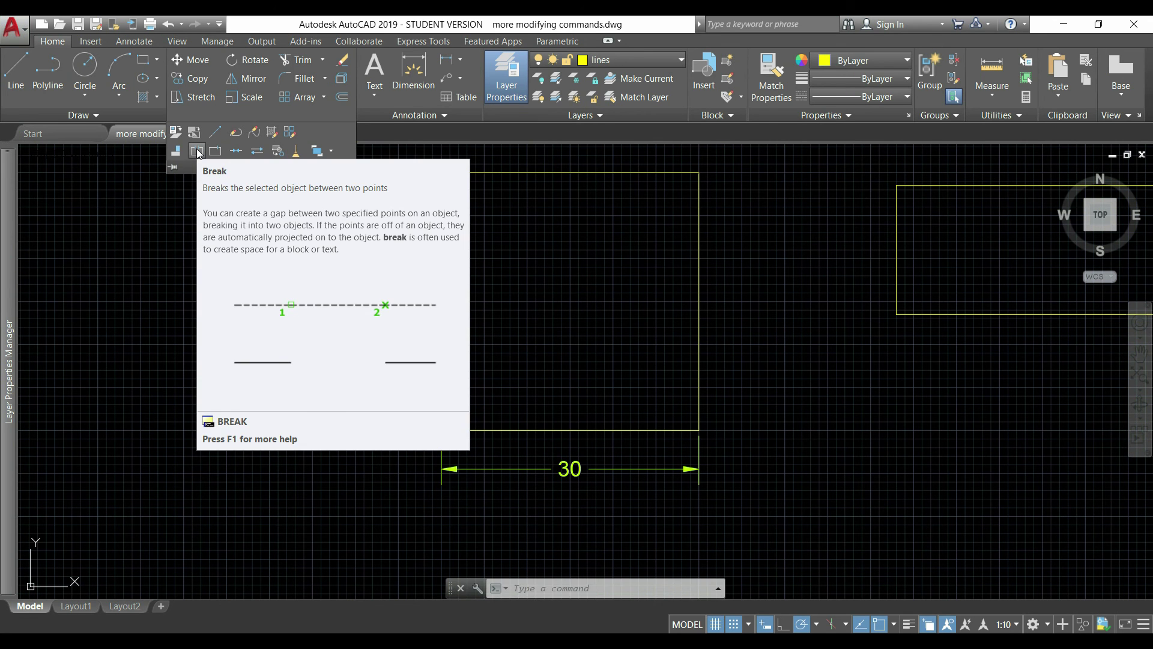
click(198, 151)
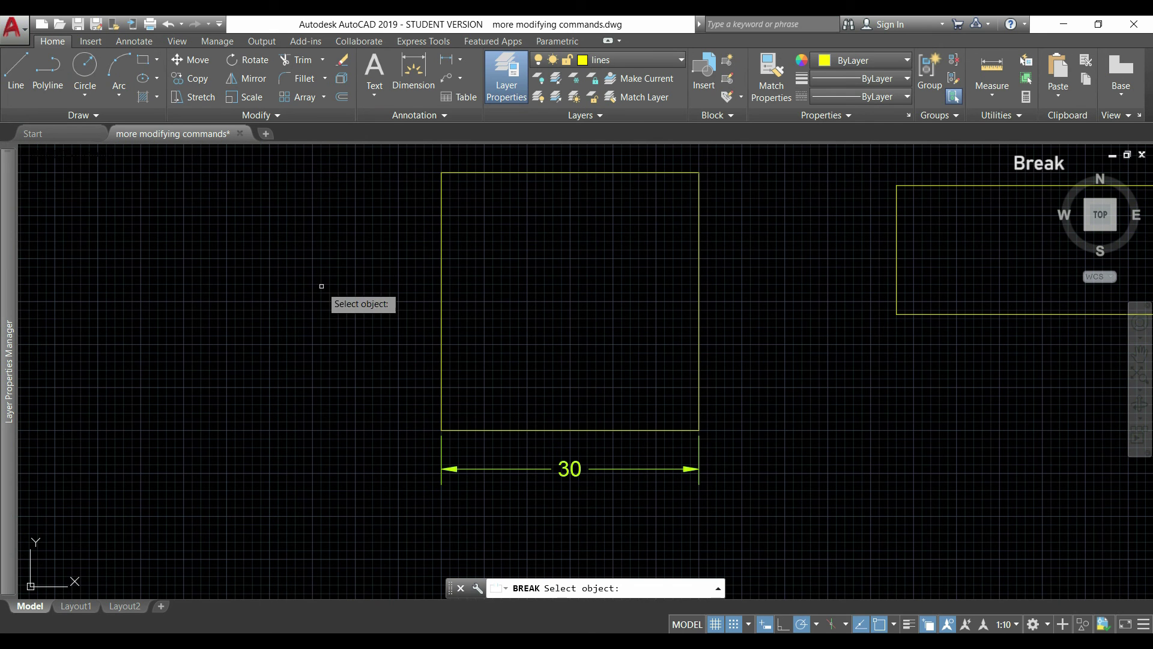
scroll(614, 426, up, 2)
click(608, 427)
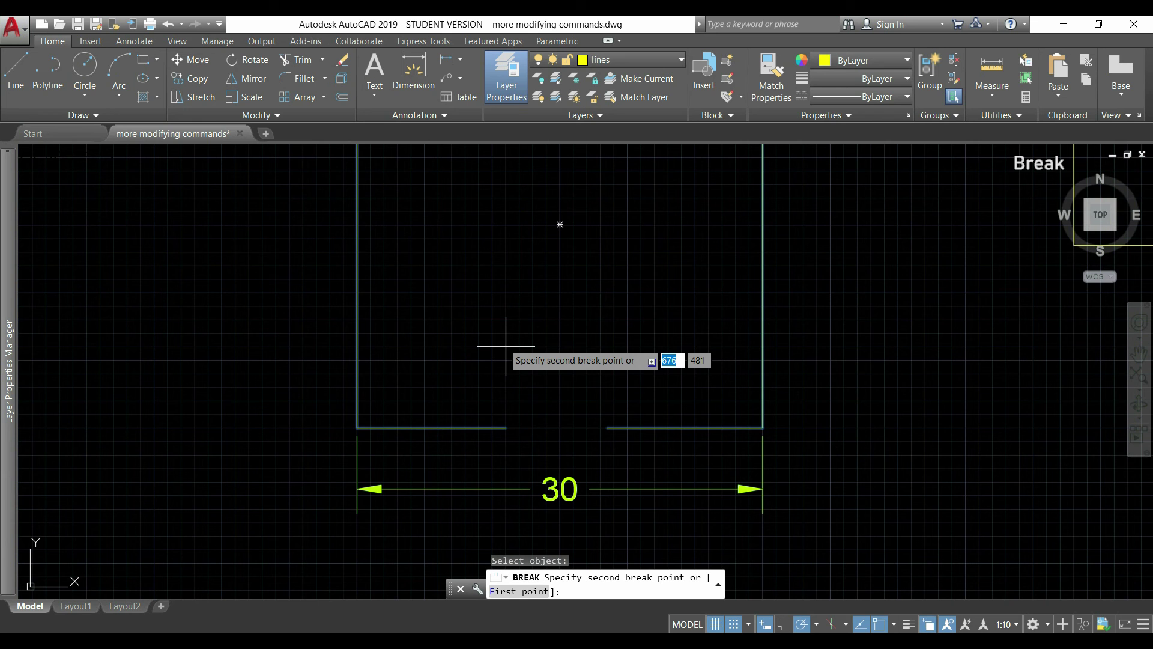
text(f)
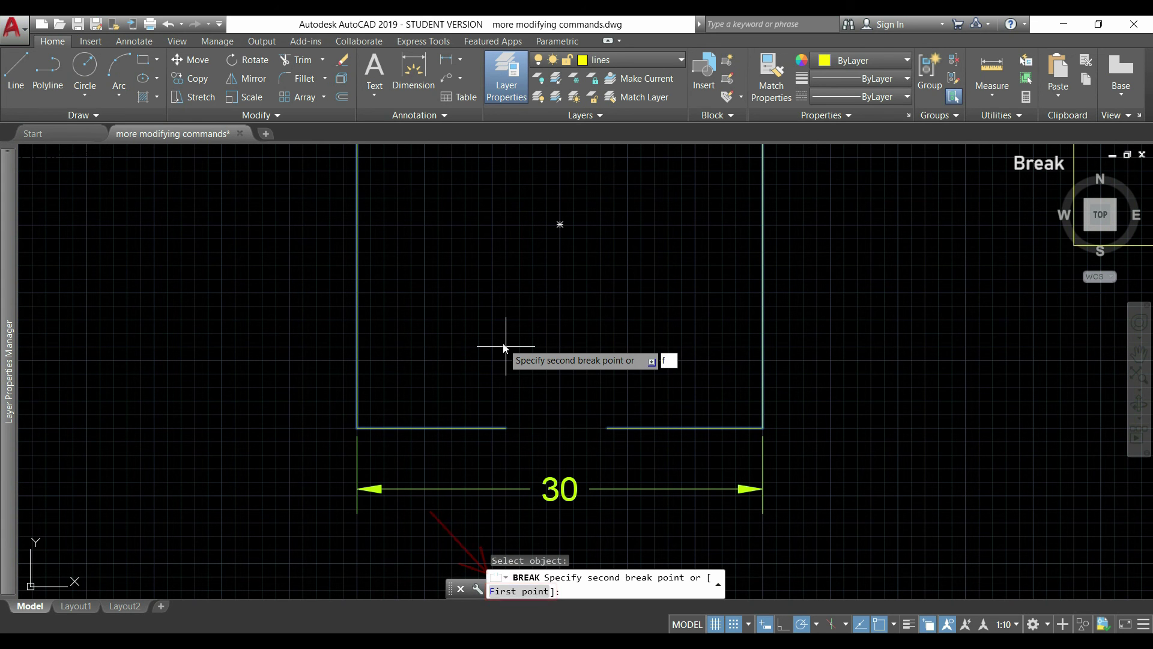
key(Return)
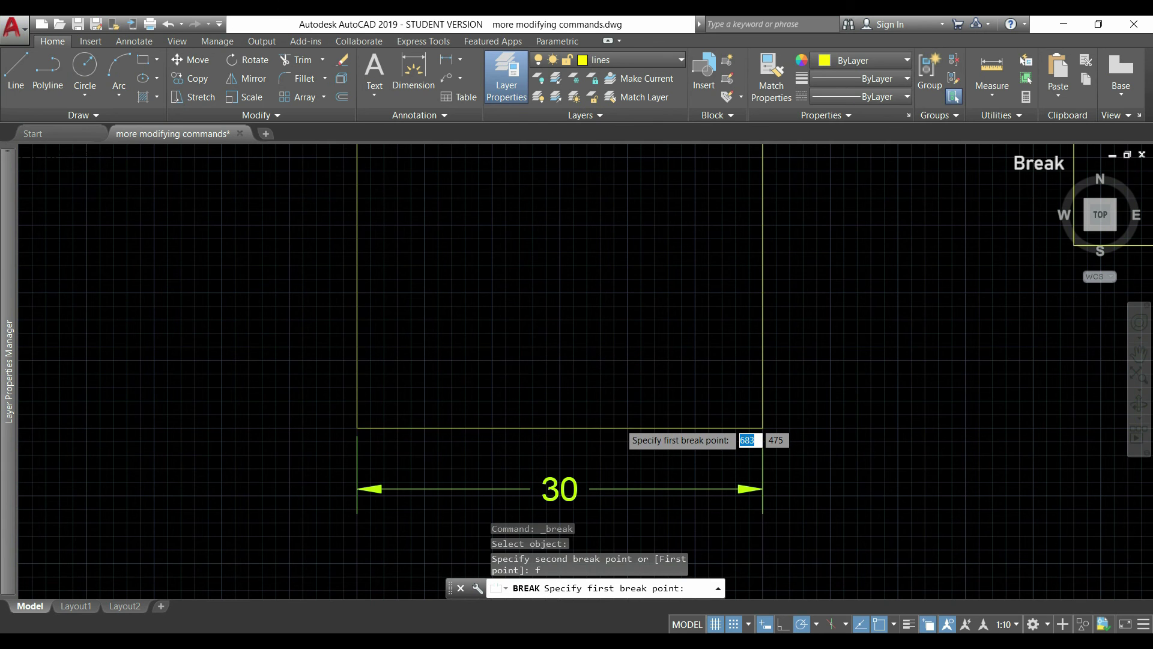
Step: Pick the two break points on the bottom edge to cut a gap
scroll(618, 420, up, 4)
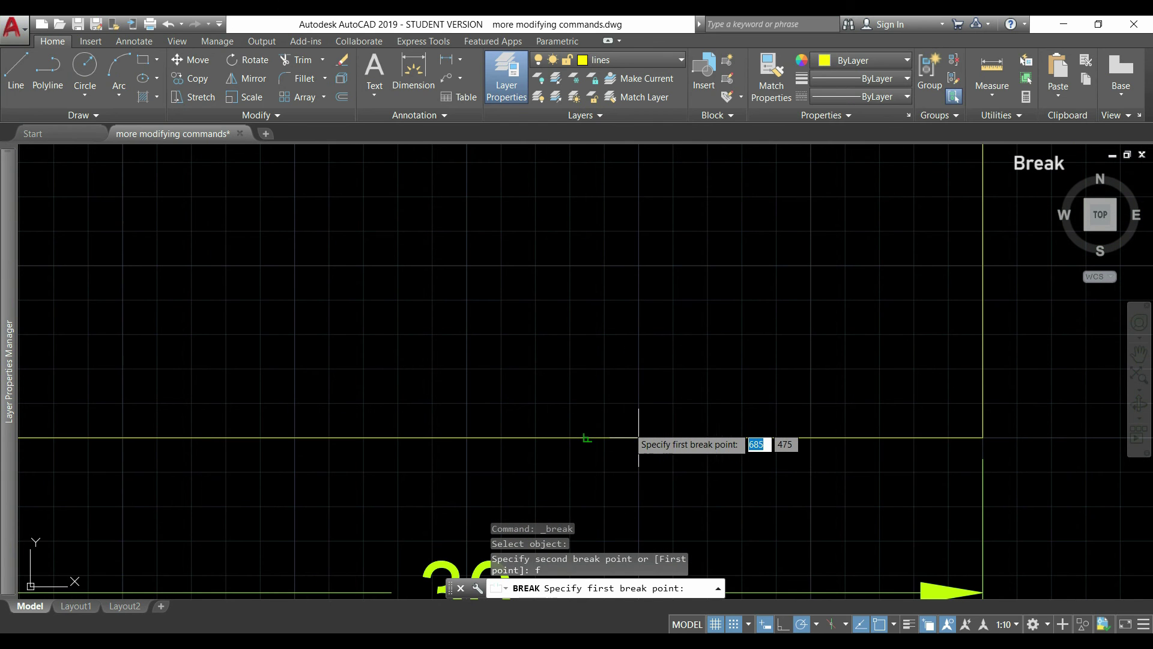
click(639, 402)
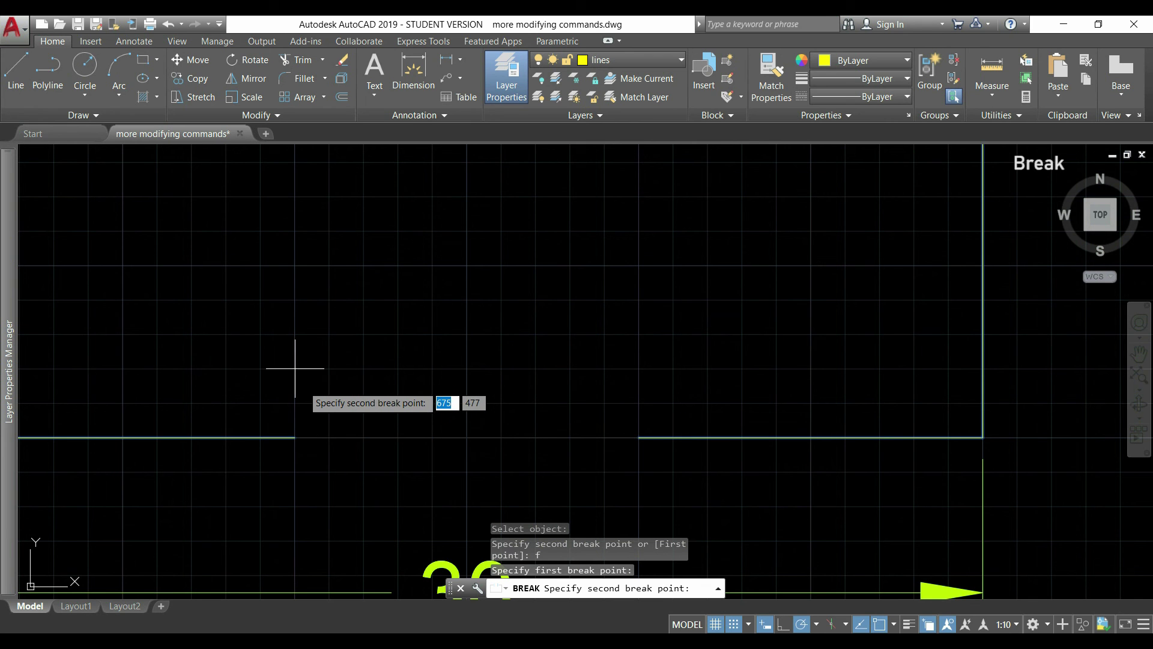
click(295, 403)
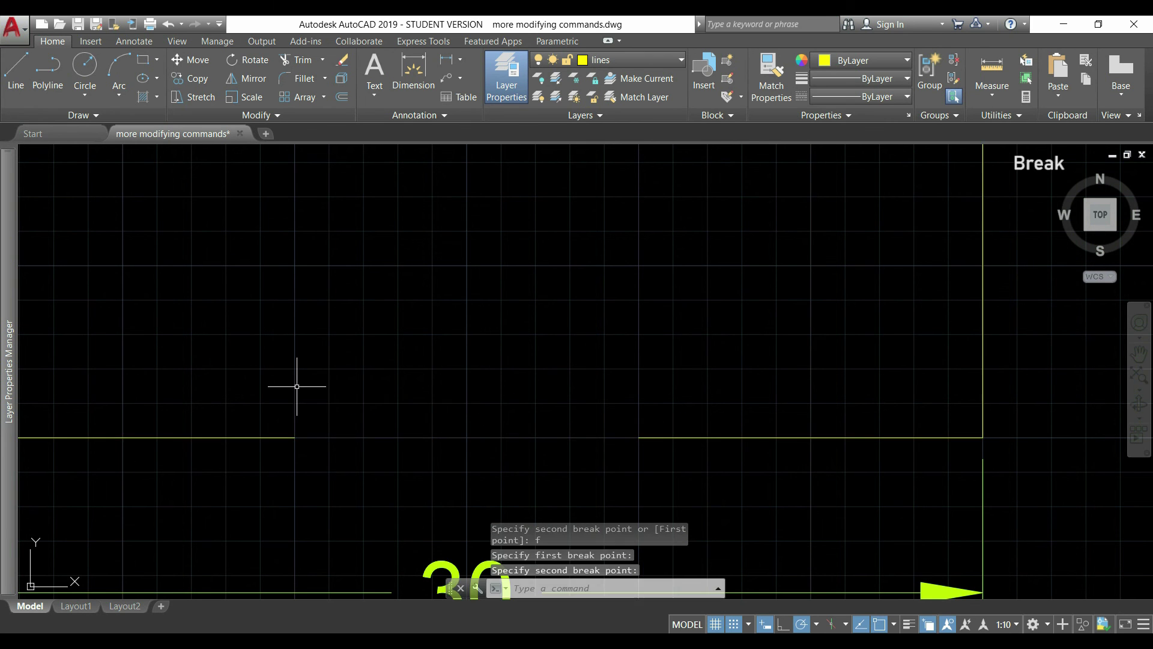
scroll(364, 322, up, 3)
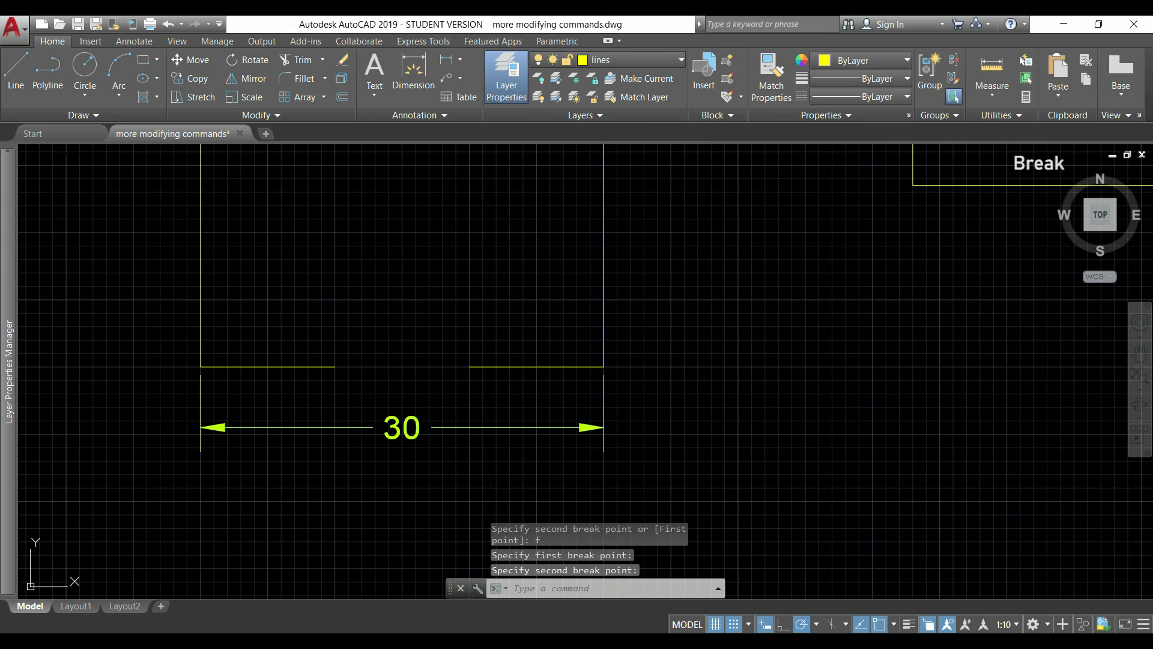
middle_drag(490, 193, 531, 317)
key(Return)
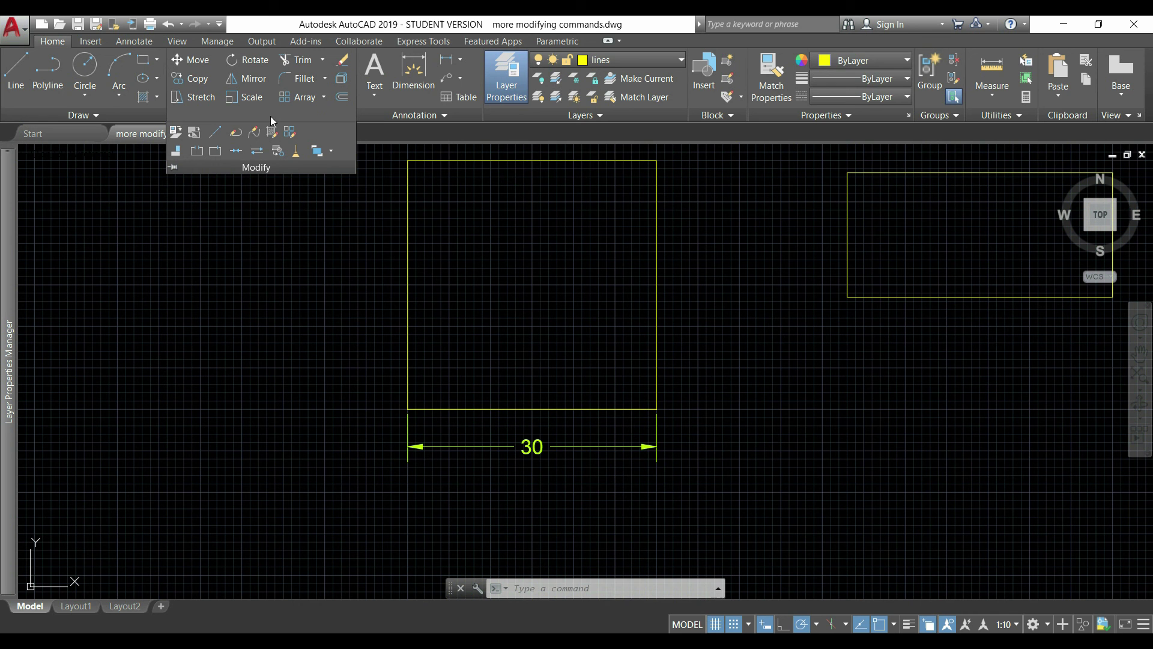
Step: Break the square's outline at a single point on its right edge
click(218, 150)
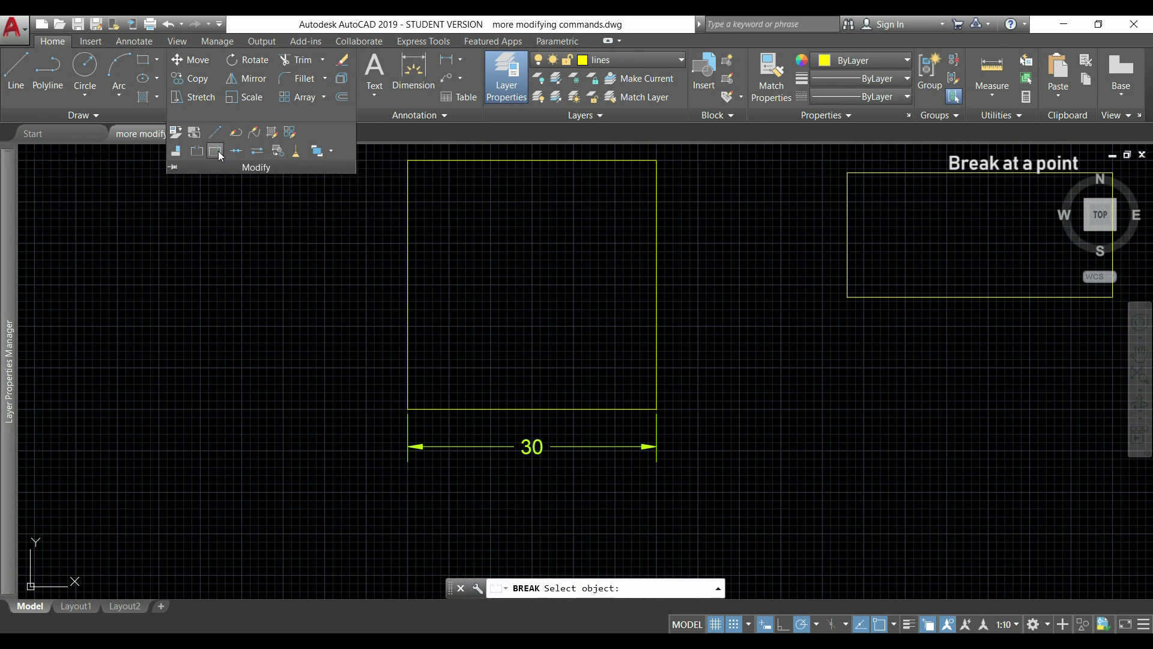
click(408, 330)
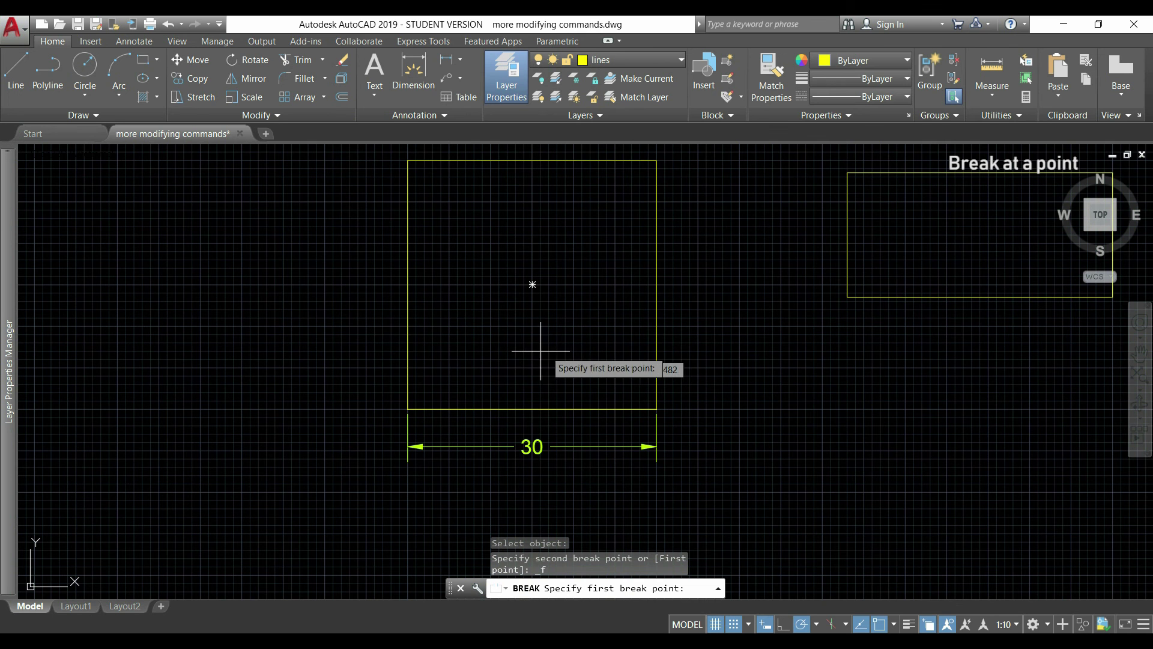
scroll(574, 354, up, 1)
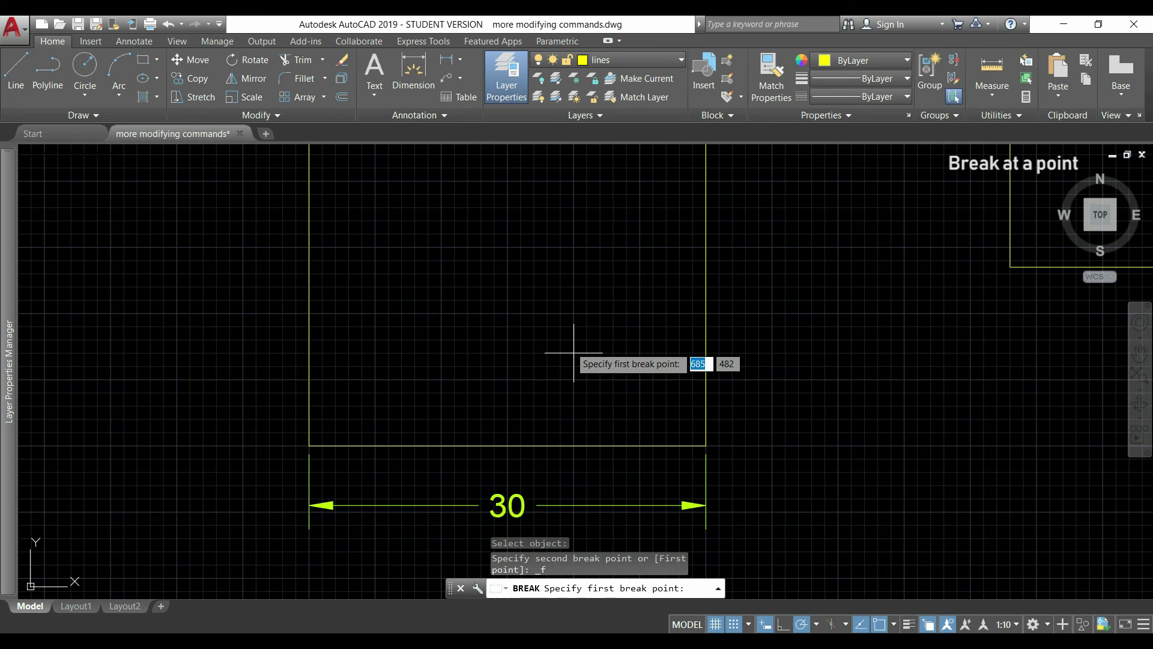
click(693, 312)
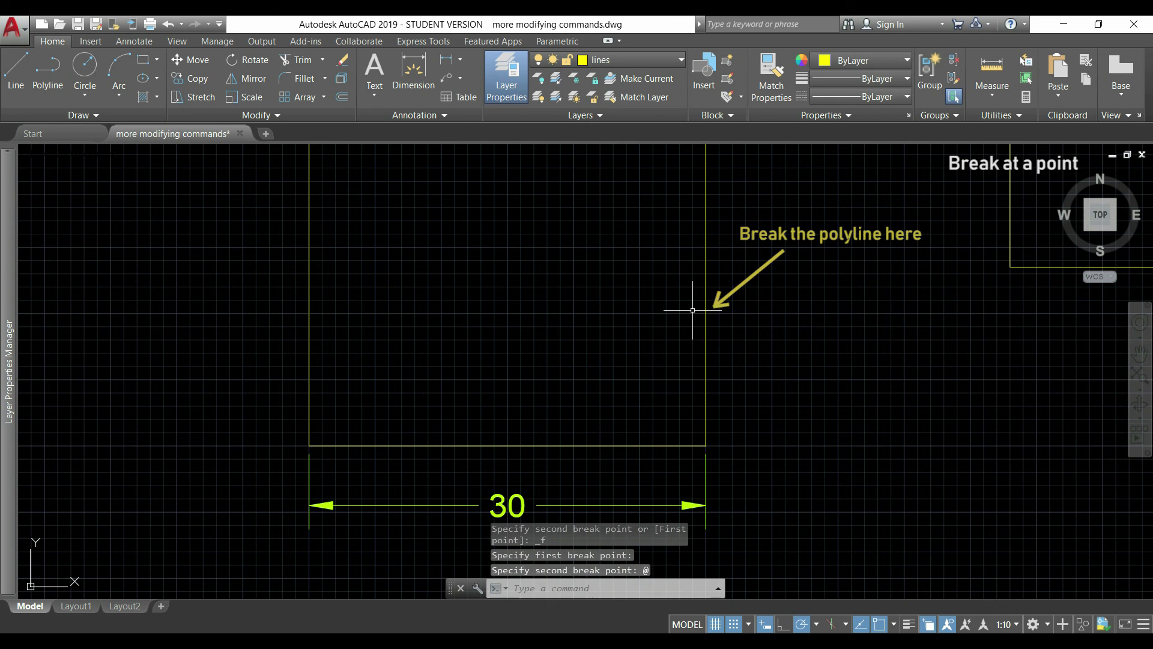
scroll(693, 310, up, 3)
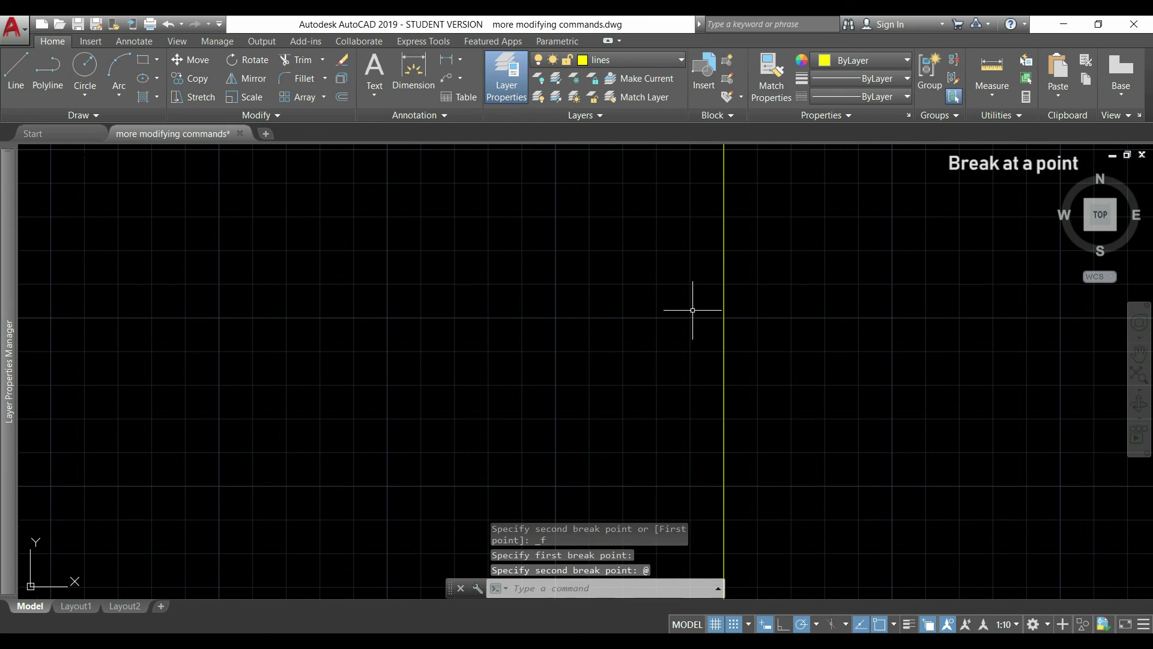
click(725, 364)
scroll(675, 360, down, 5)
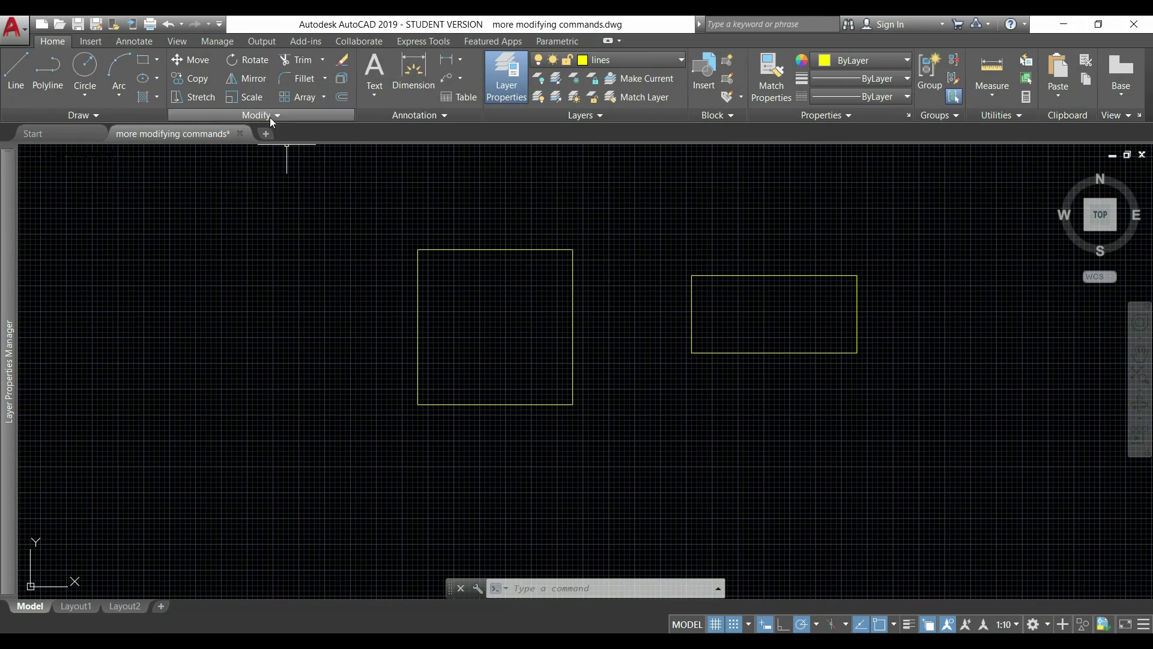
Step: Align the right rectangle's left corners to the square's right corners, scaling it to fit
click(269, 116)
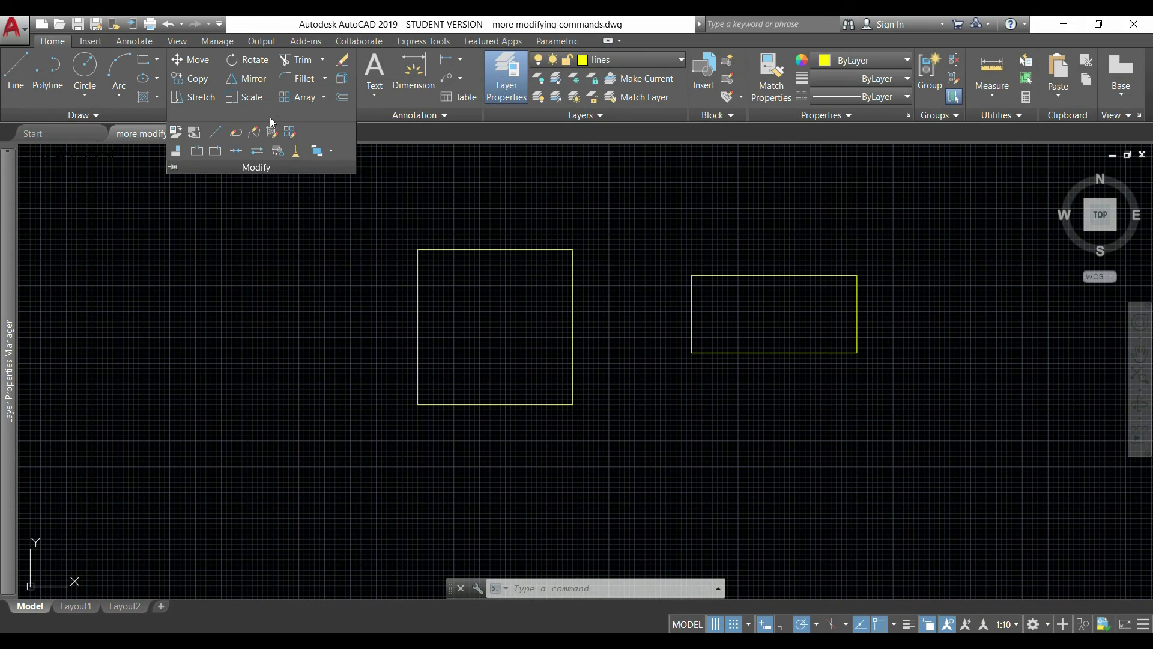
click(179, 153)
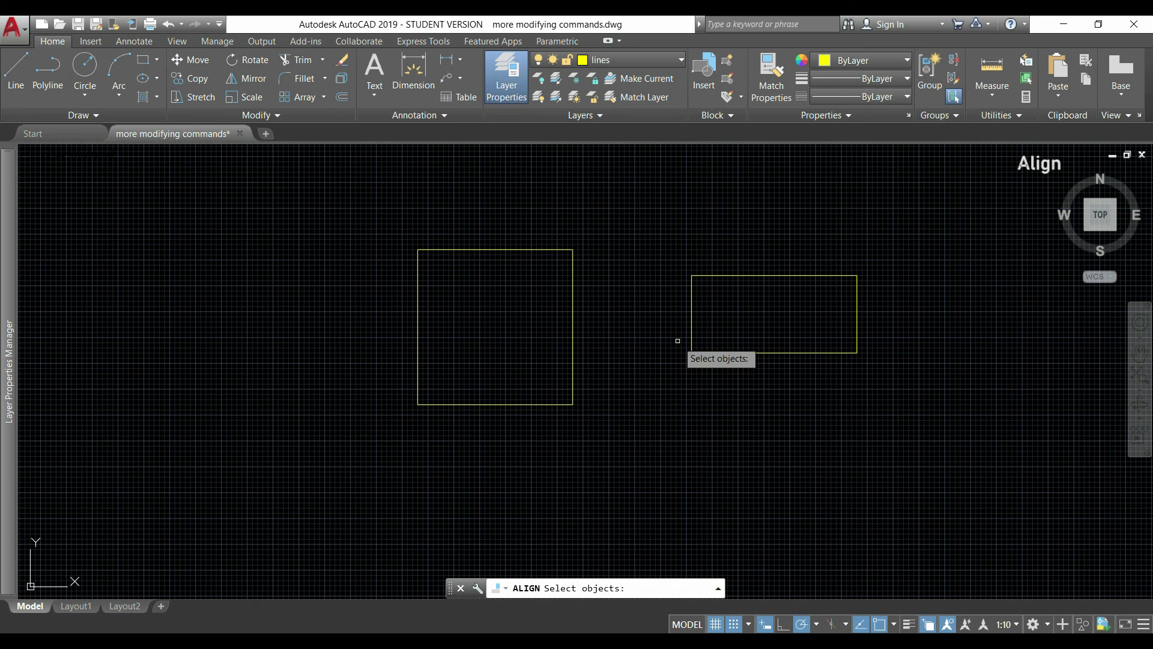
click(691, 328)
key(Return)
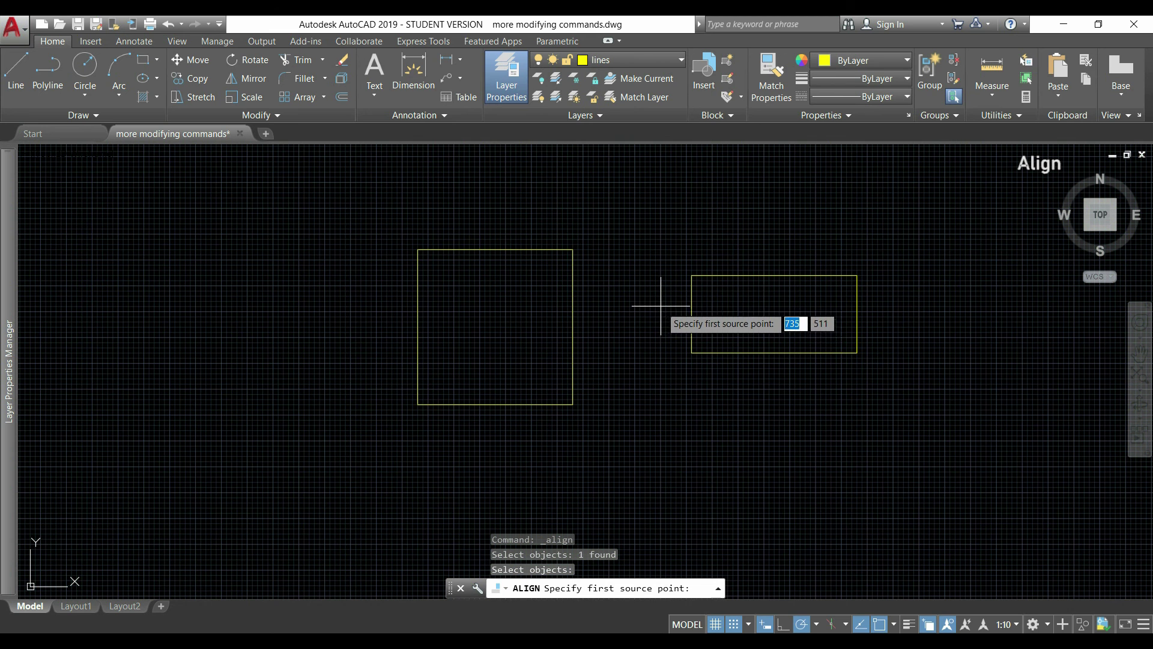
click(692, 274)
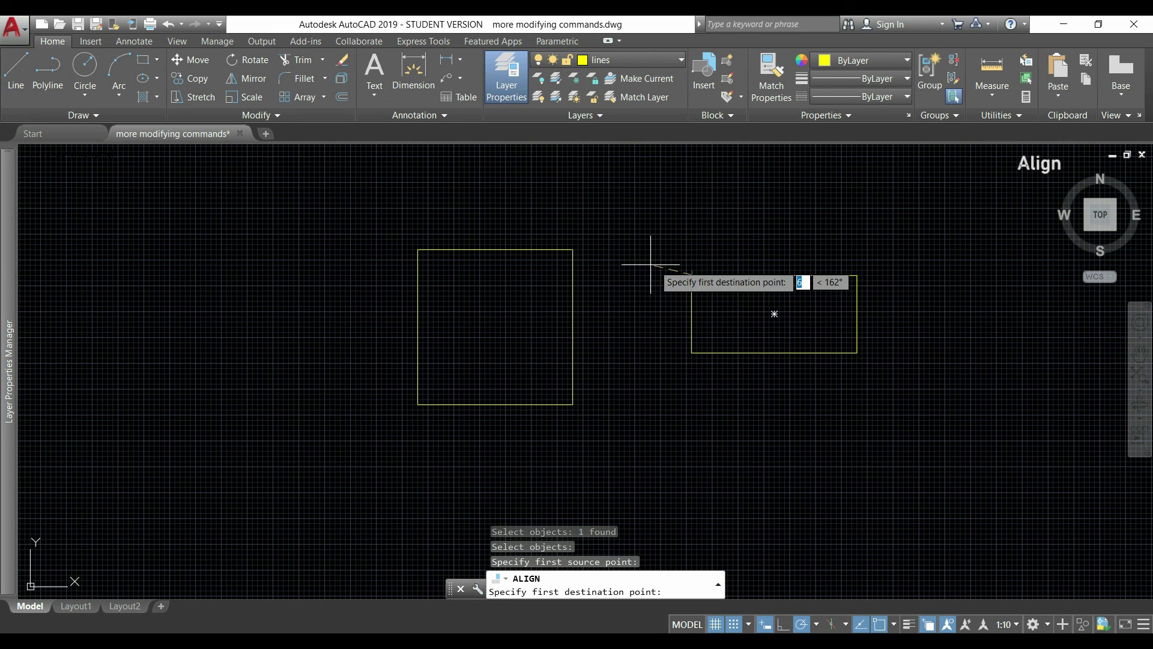
click(567, 248)
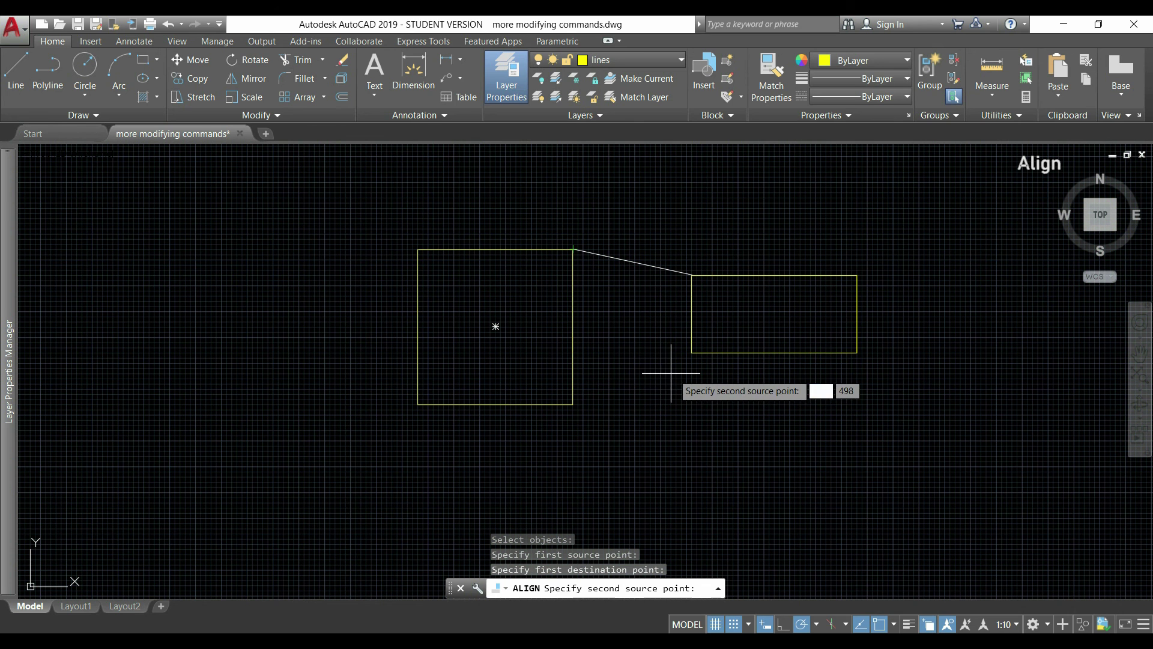
click(692, 347)
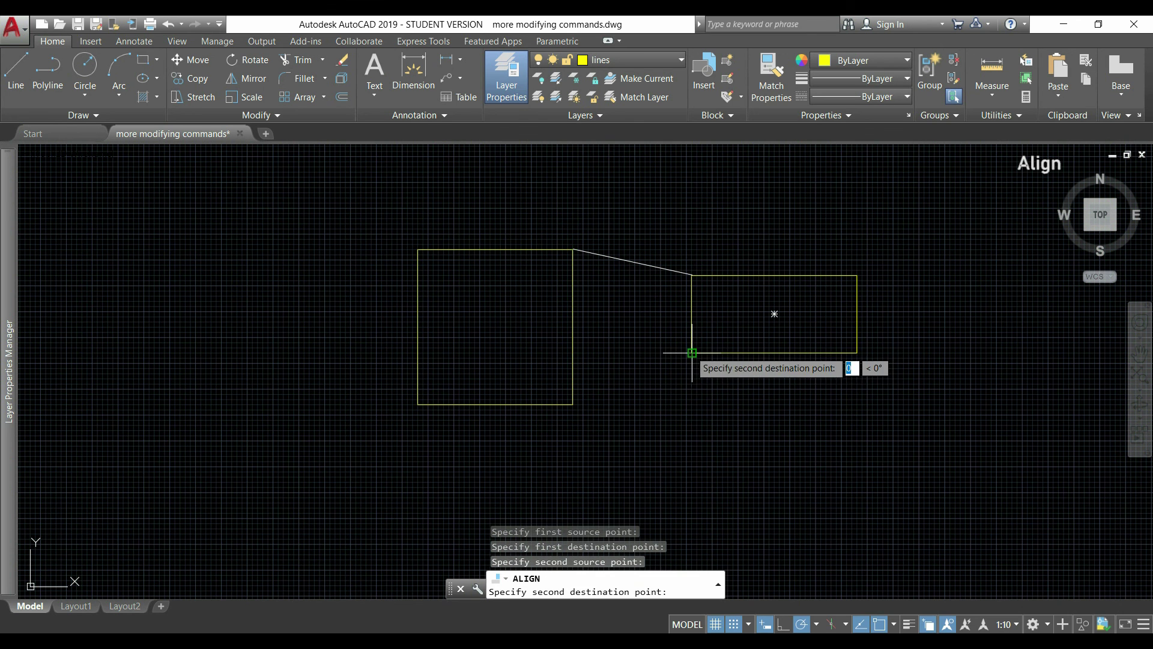
click(573, 404)
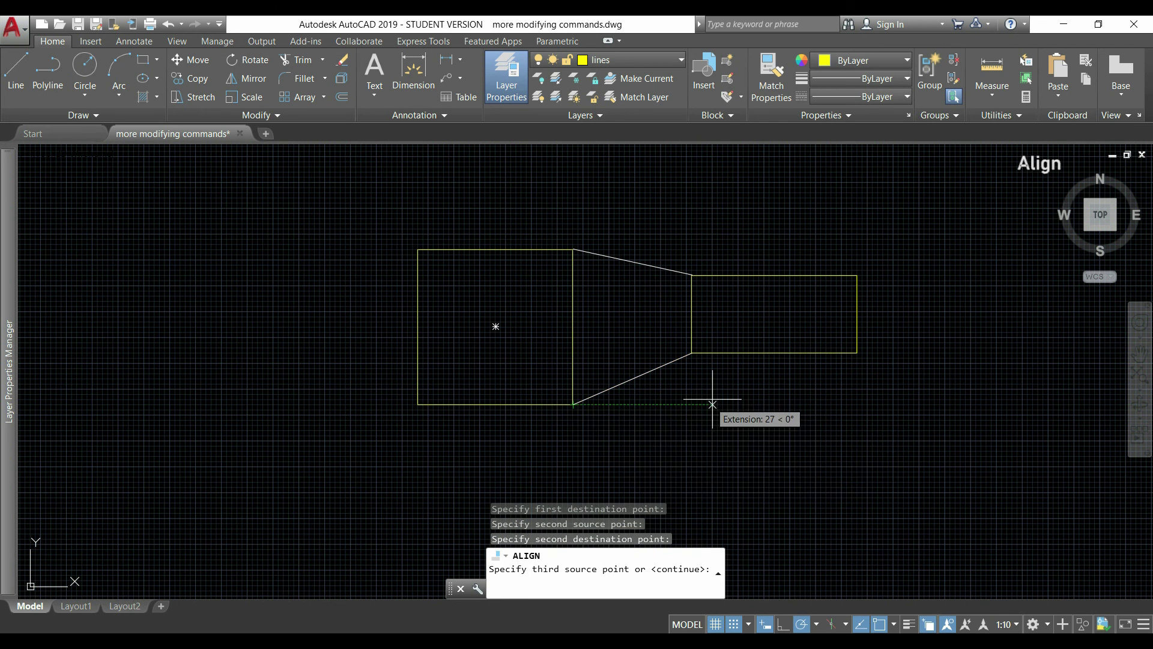
key(Return)
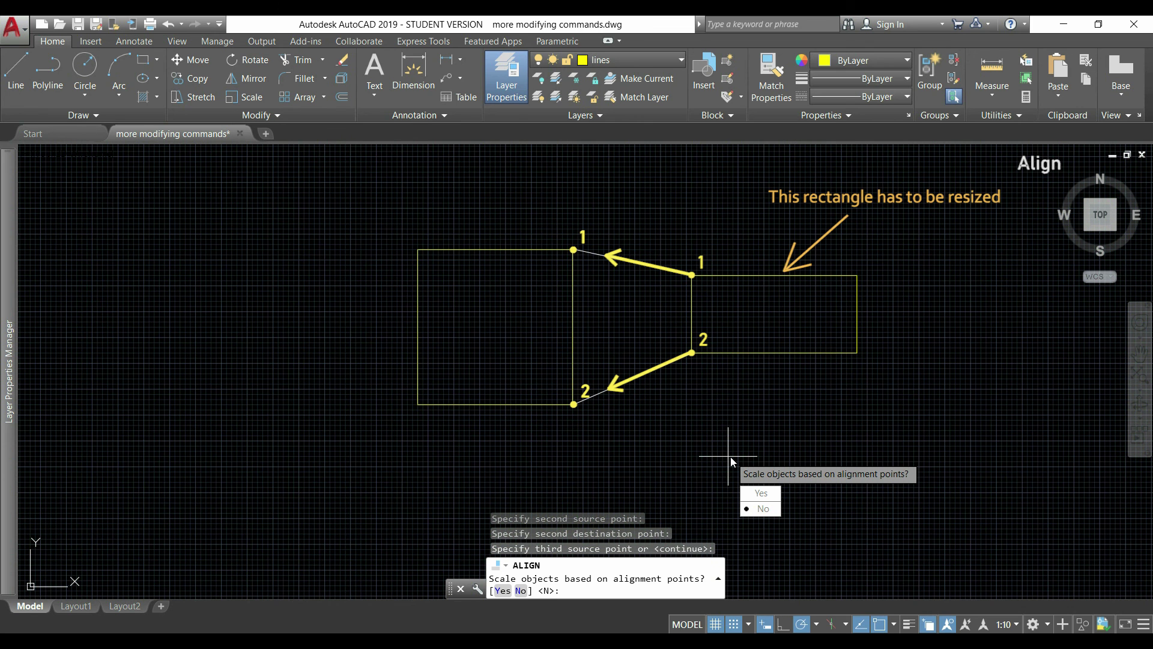
key(Return)
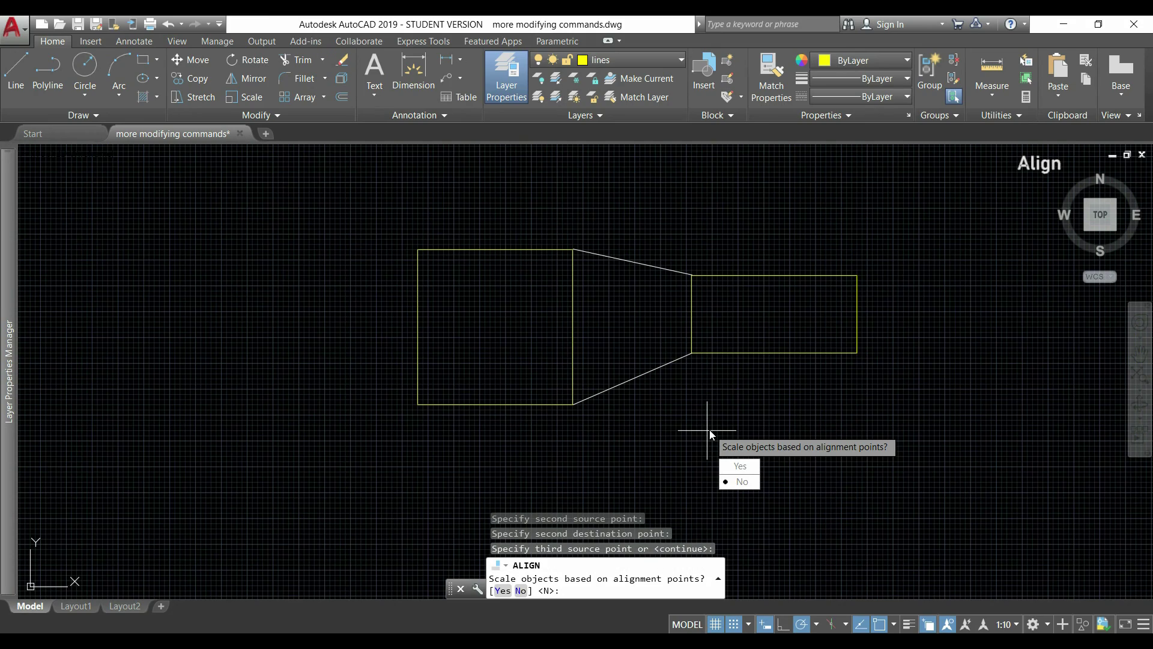
click(740, 467)
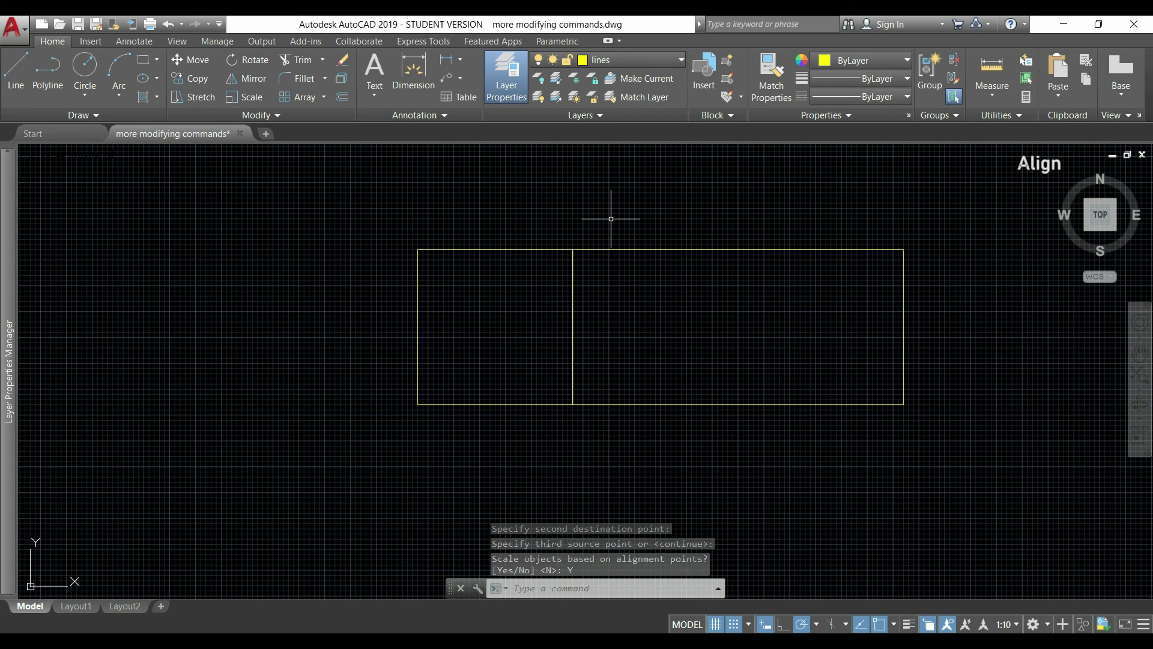
Step: Undo the alignment and turn off snap (F9) and grid (F7)
key(ctrl+z)
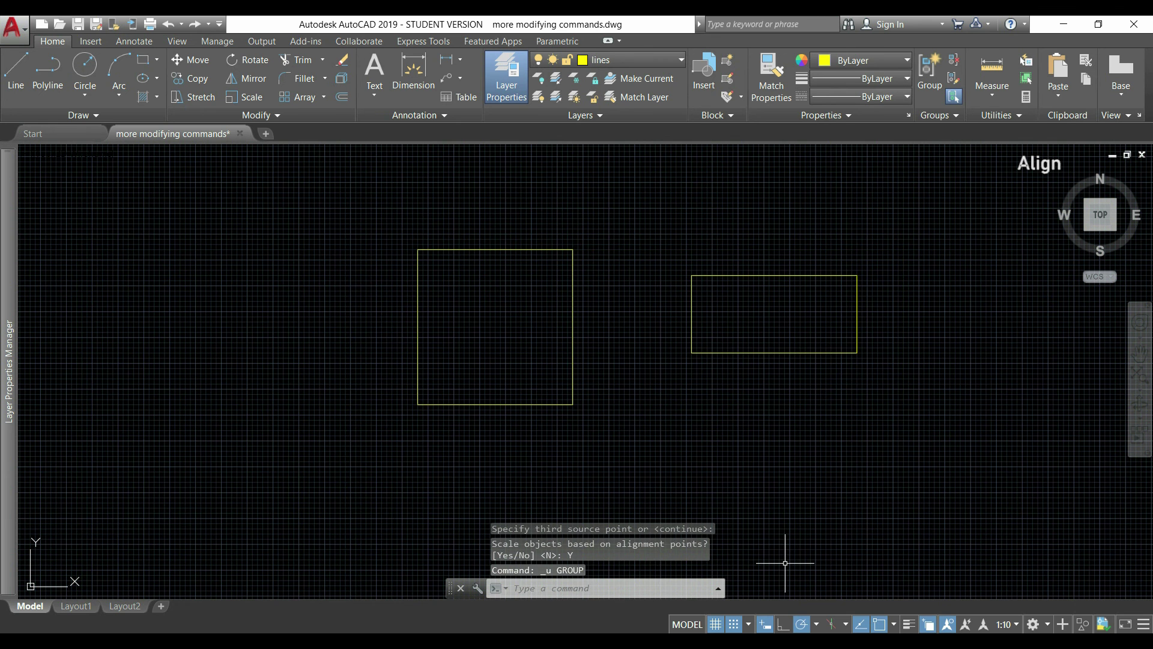
key(F9)
key(F7)
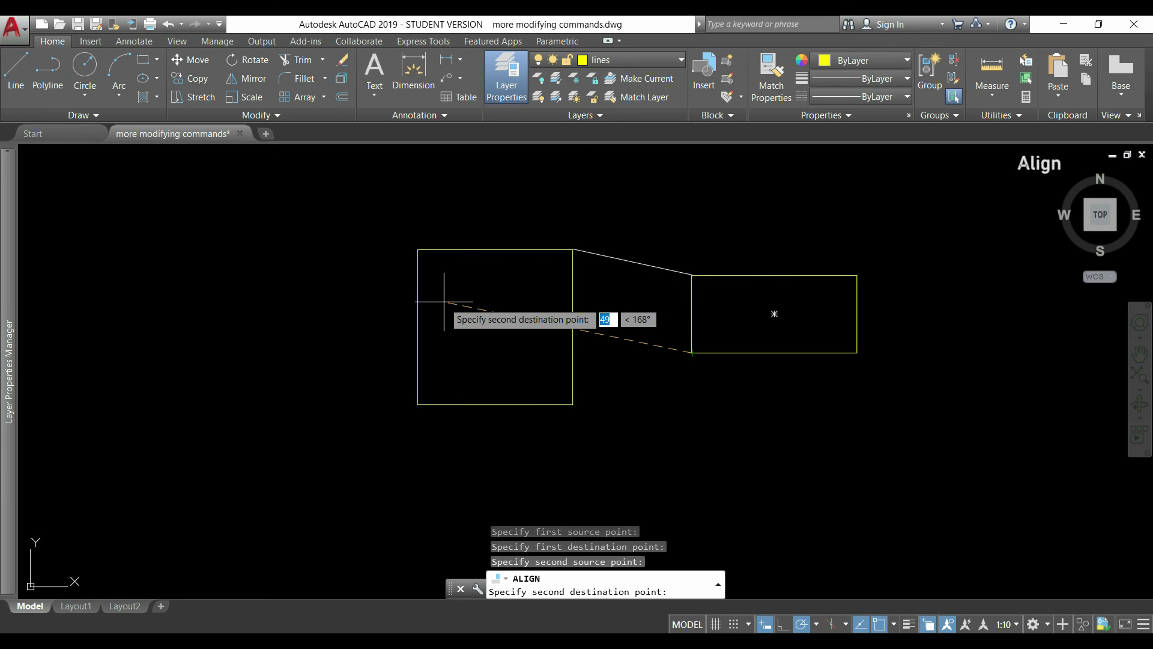
Step: Match the rectangle's second point to the square's lower-left corner and finish ALIGN with scaling set to Y
click(418, 404)
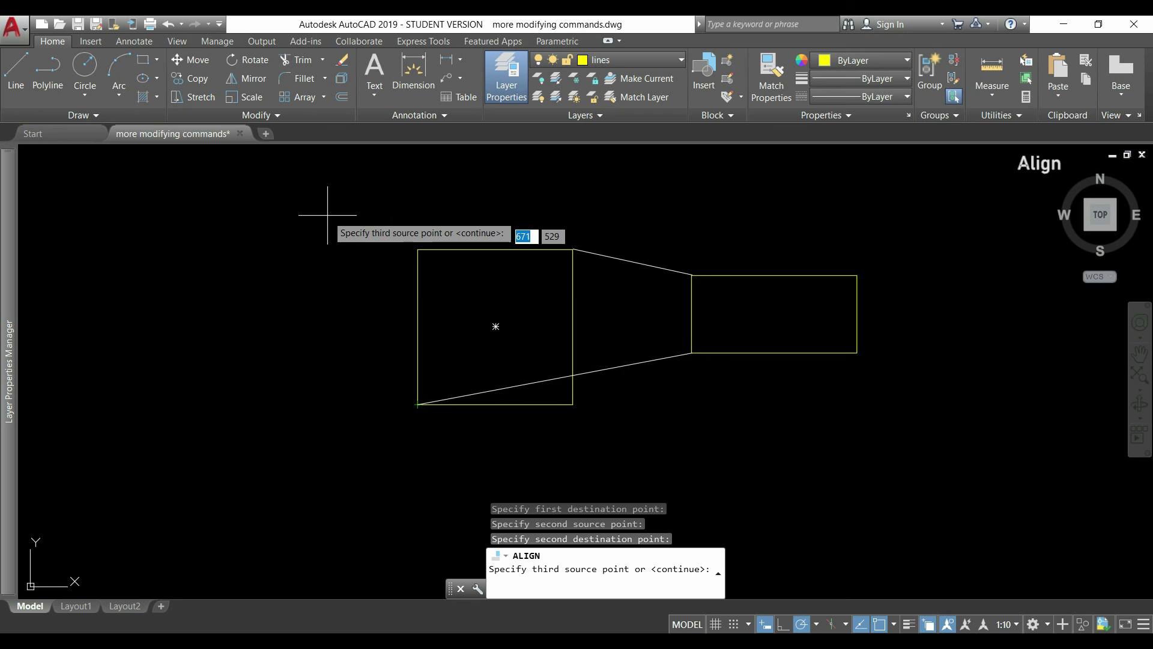
key(Return)
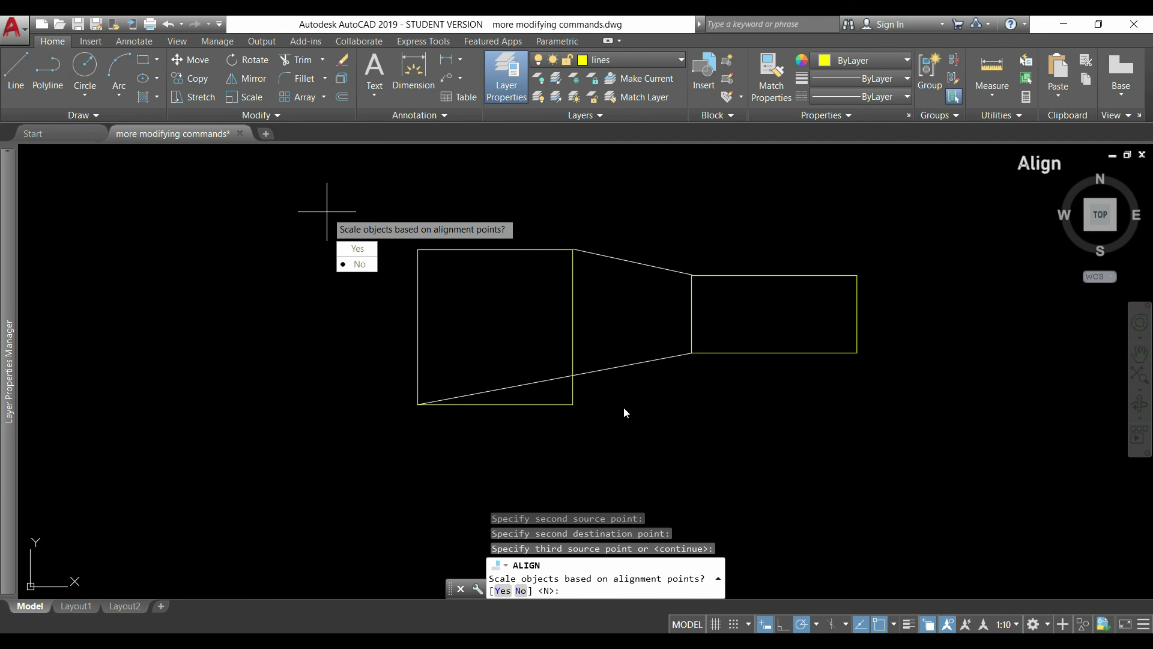
text(n)
key(Return)
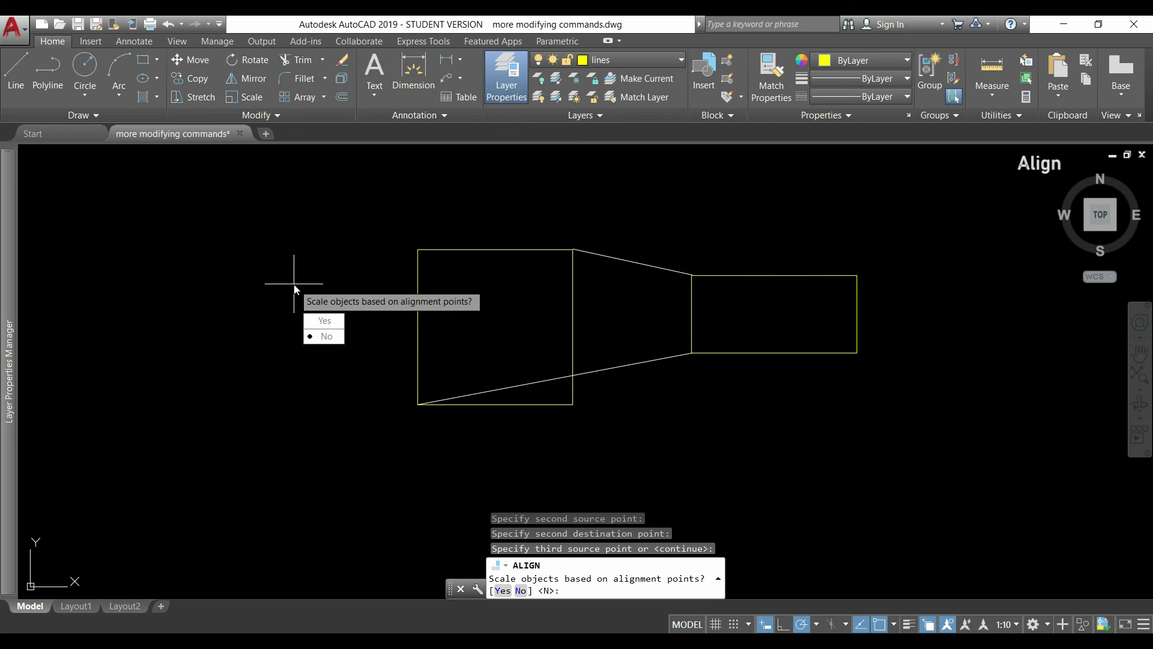
text(y)
key(Return)
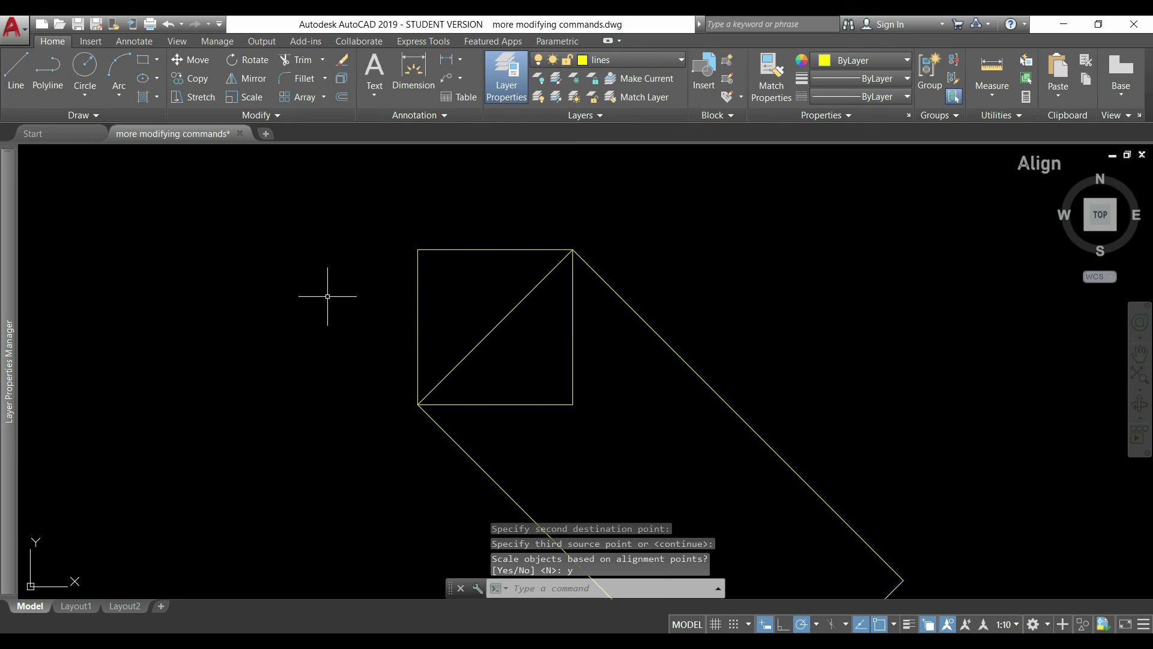